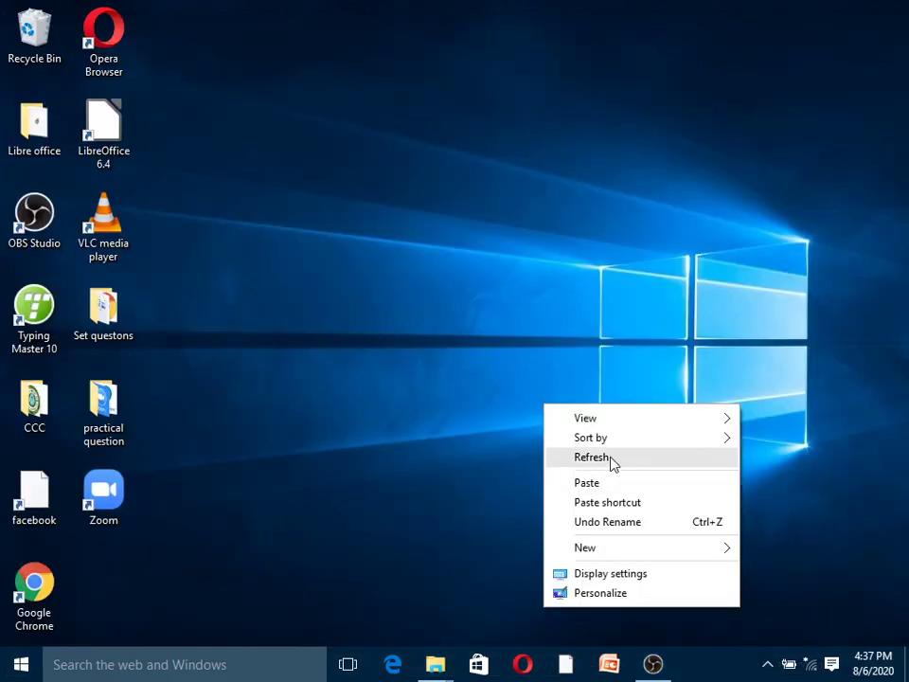
Refresh the desktop and launch PowerPoint with a new blank presentation.
click(611, 463)
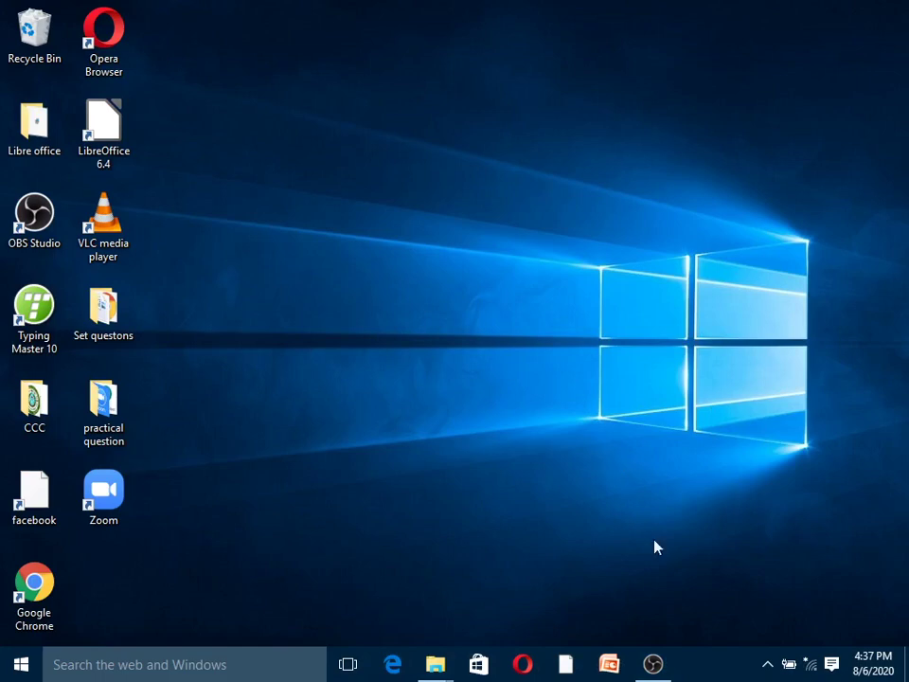
click(617, 664)
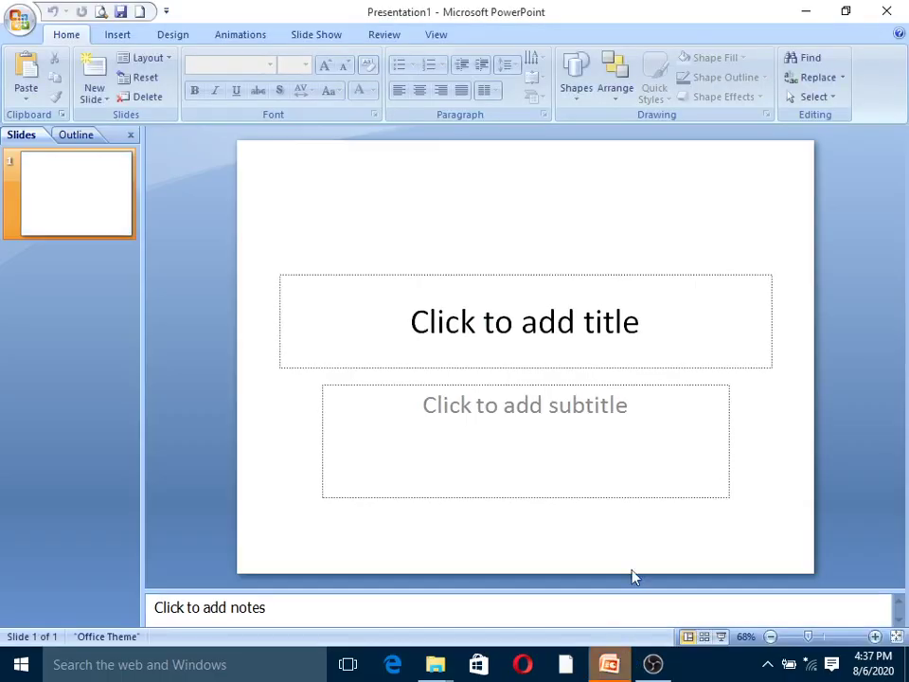
Title slide 1 'Computer', fixing the stray capital O, and add a title-and-content second slide.
click(123, 35)
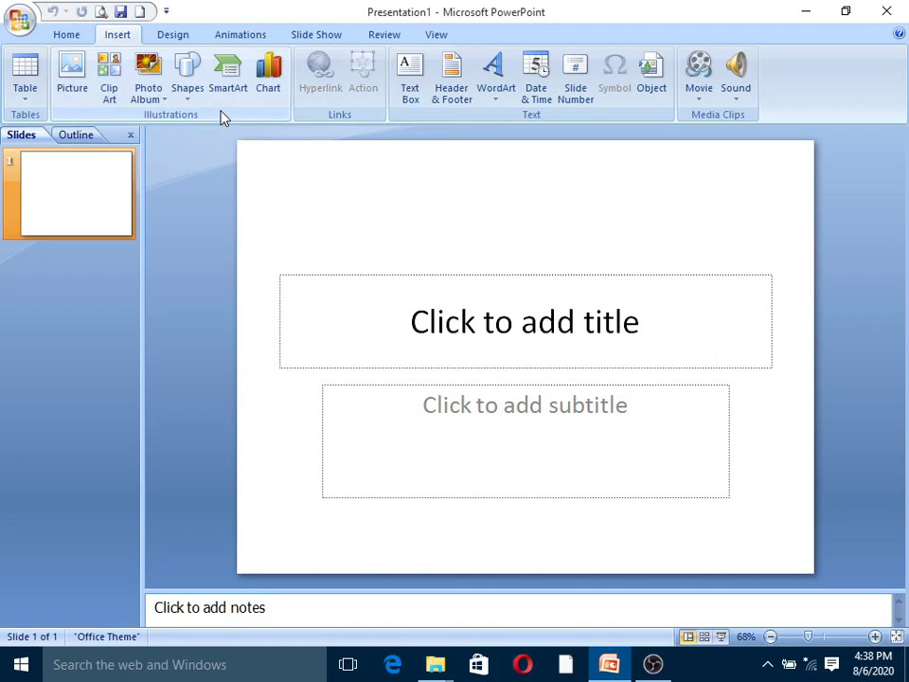
click(340, 339)
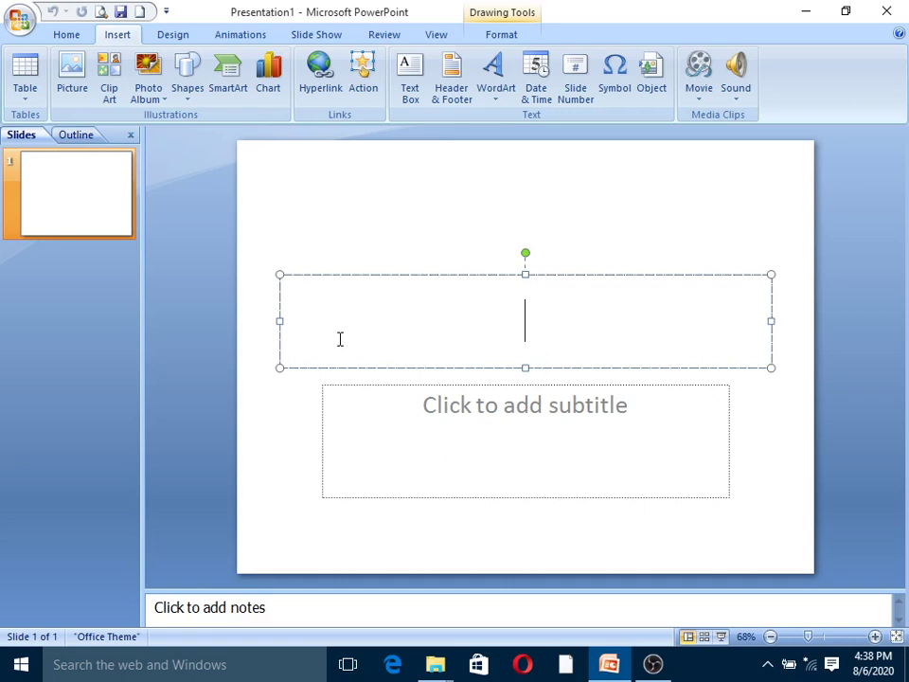
text(COmputer)
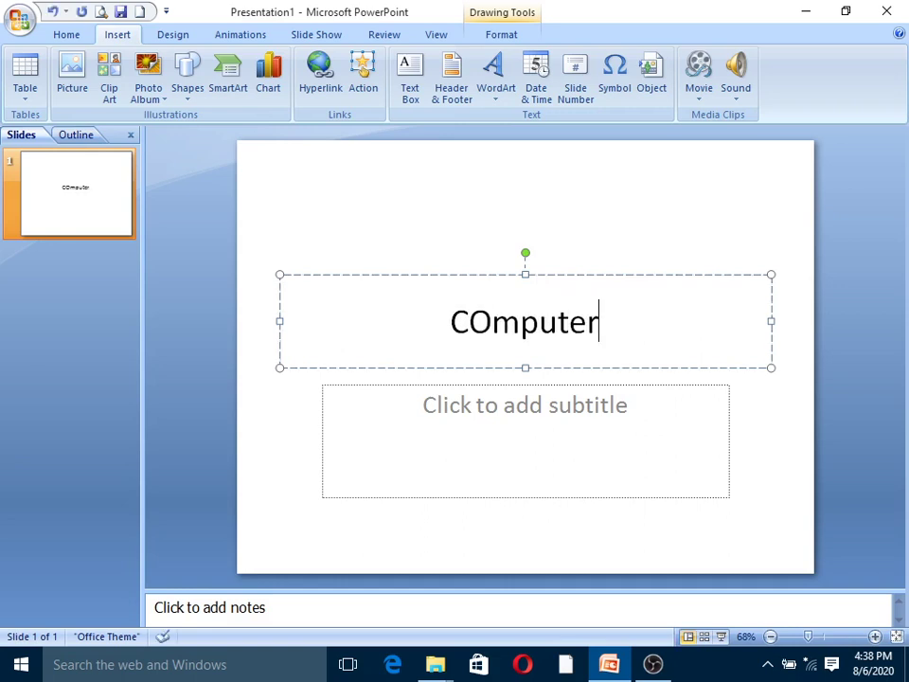
click(495, 322)
key(BackSpace)
text(o)
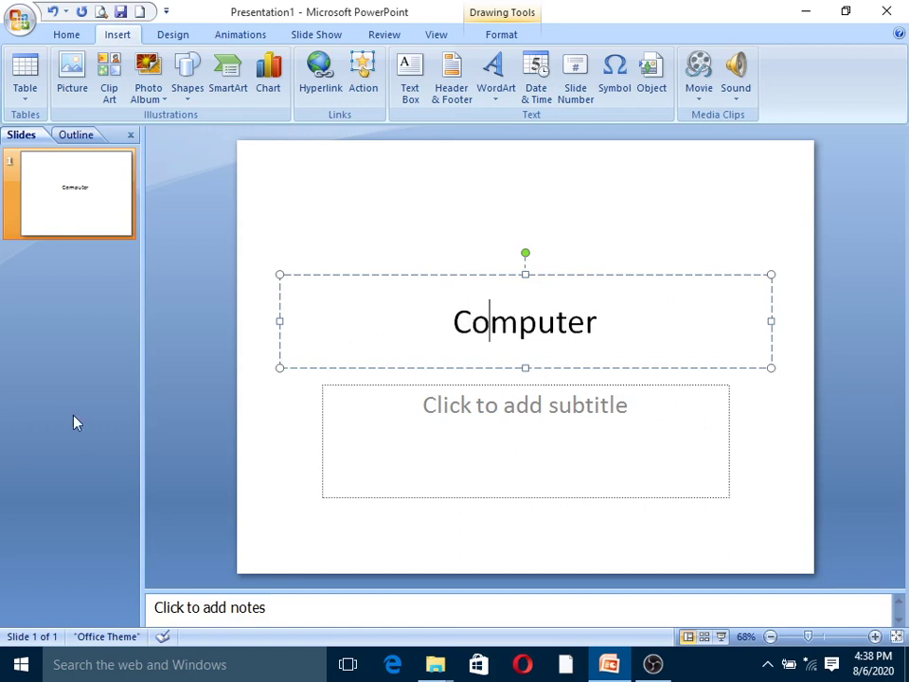
click(176, 399)
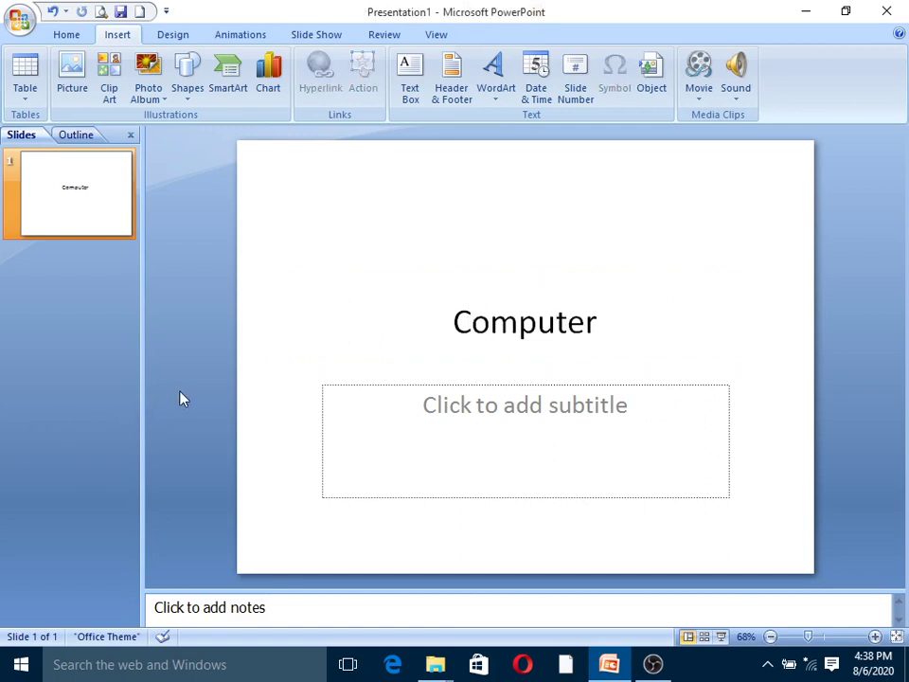
key(ctrl+m)
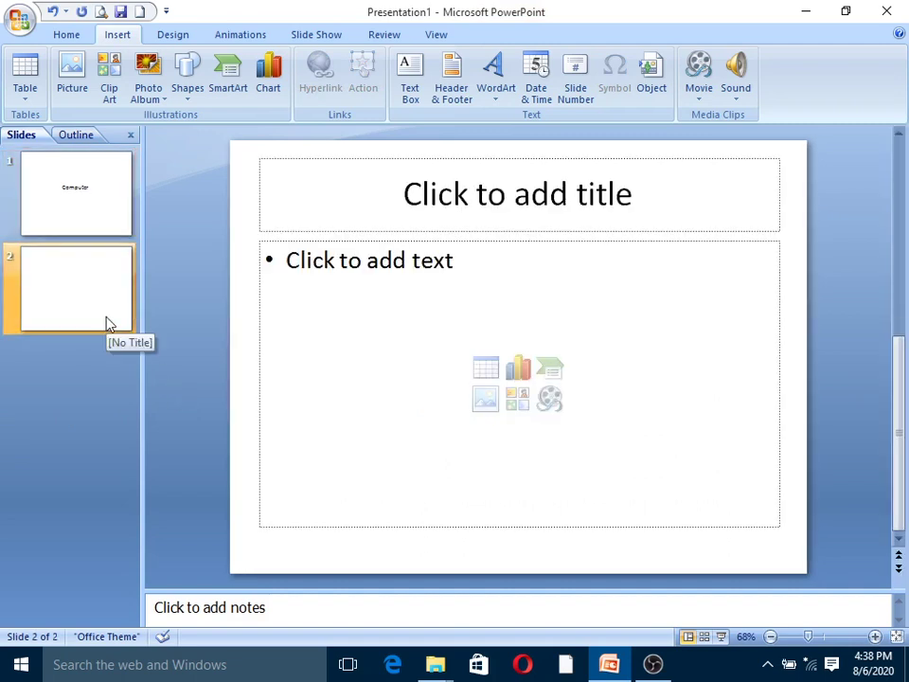
Type the bullet 'Practical' on slide 2 and select the word.
click(371, 375)
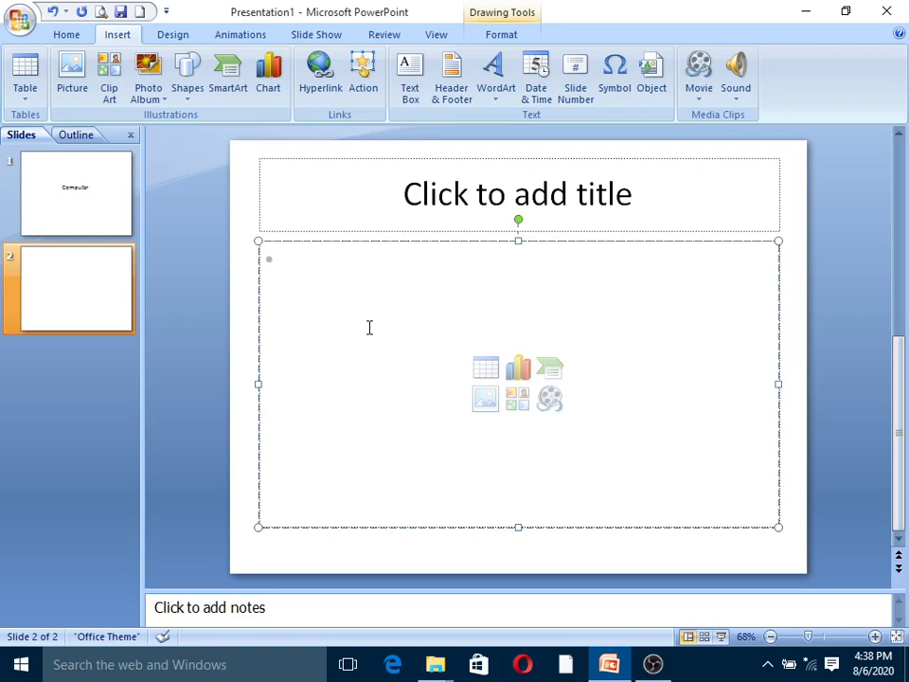
text(P)
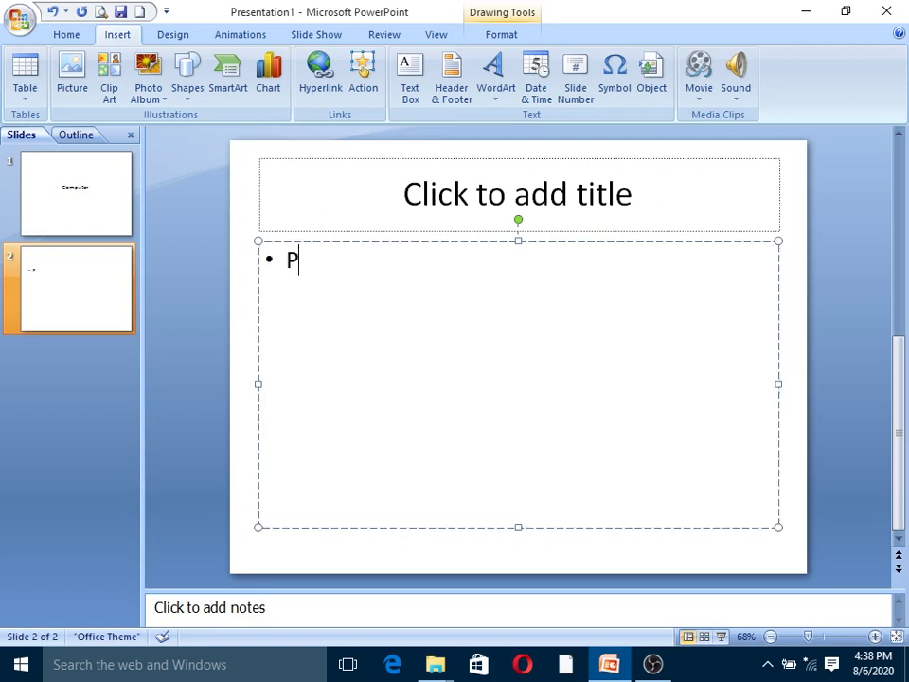
text(ractical)
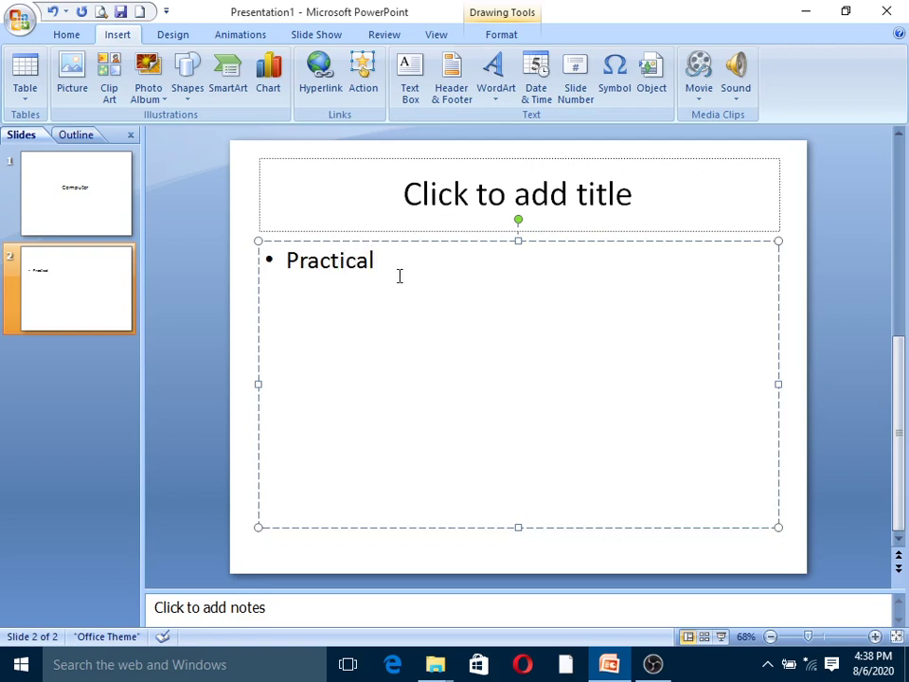
drag(399, 275, 279, 260)
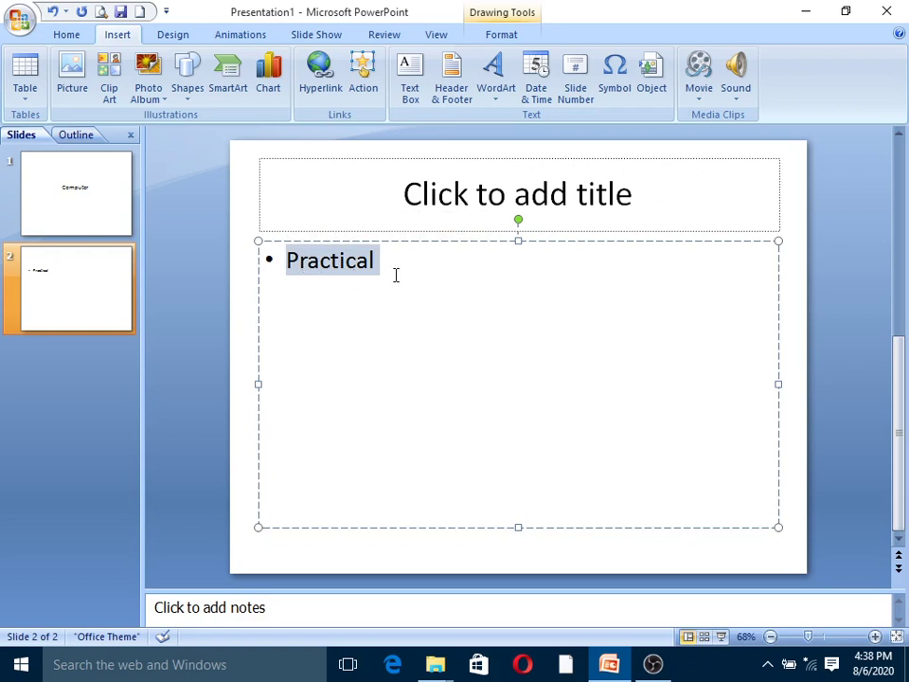
Hyperlink 'Practical' to the MS EXcel Practical 1 workbook in Documents.
click(326, 92)
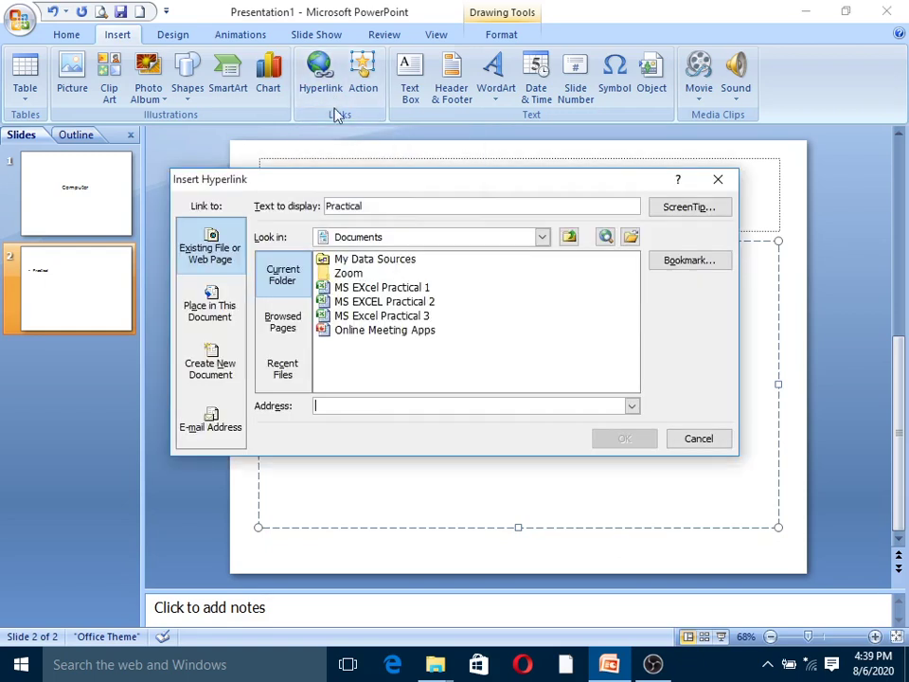
drag(464, 189, 511, 304)
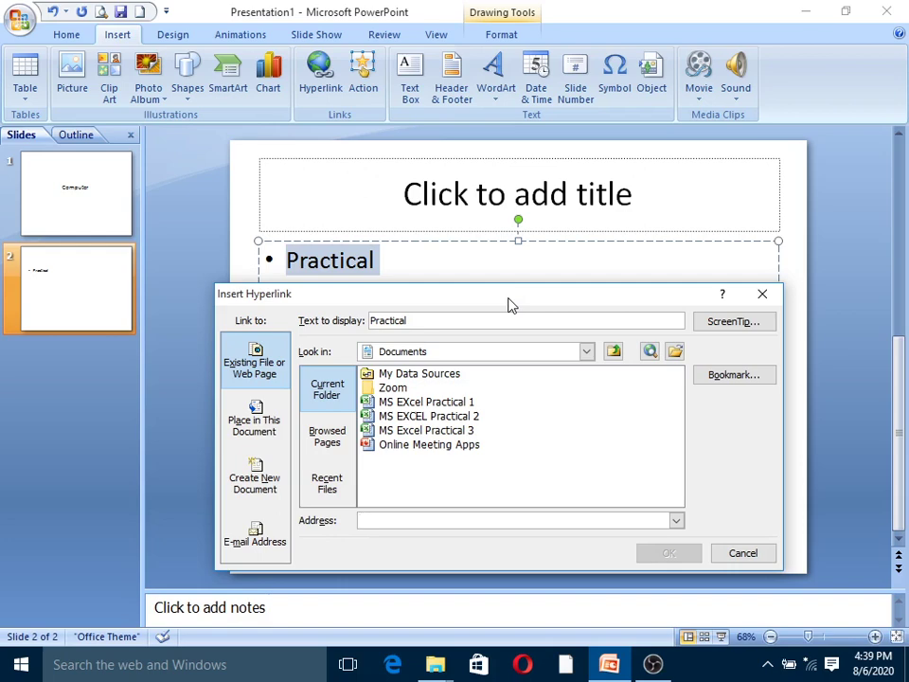
drag(508, 304, 508, 305)
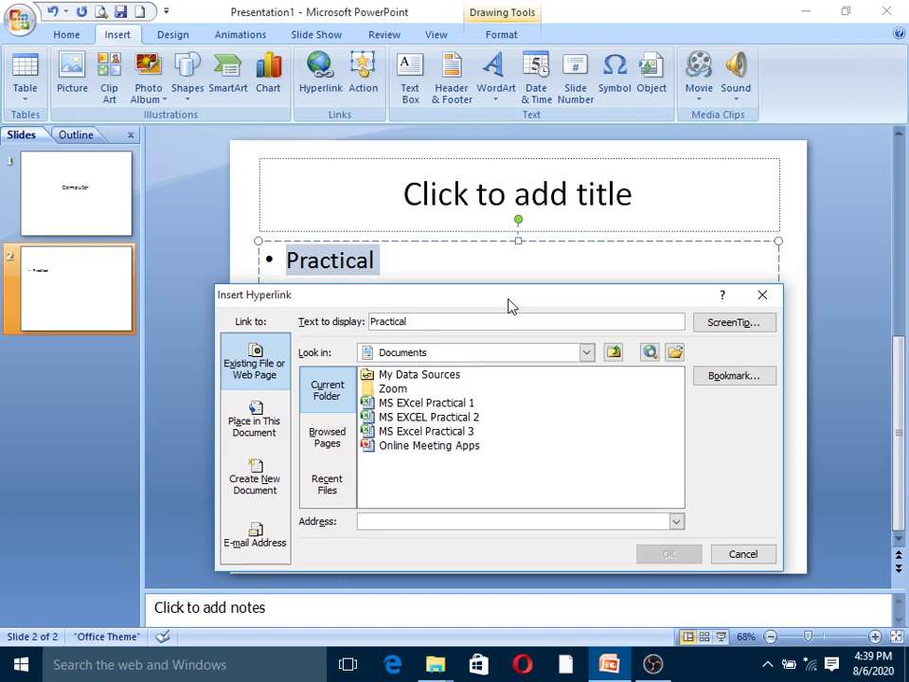
click(462, 407)
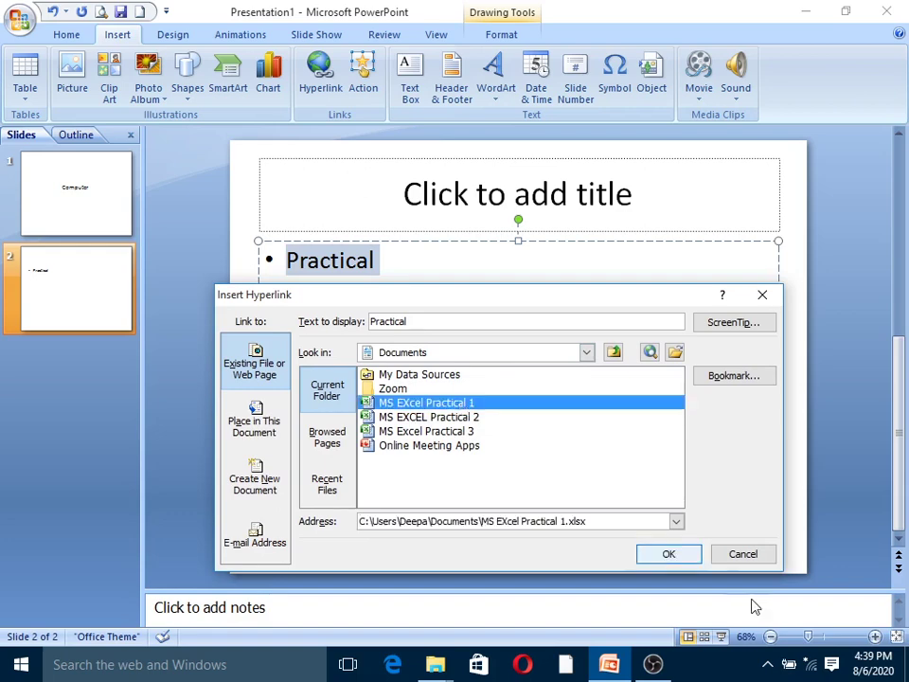
click(686, 558)
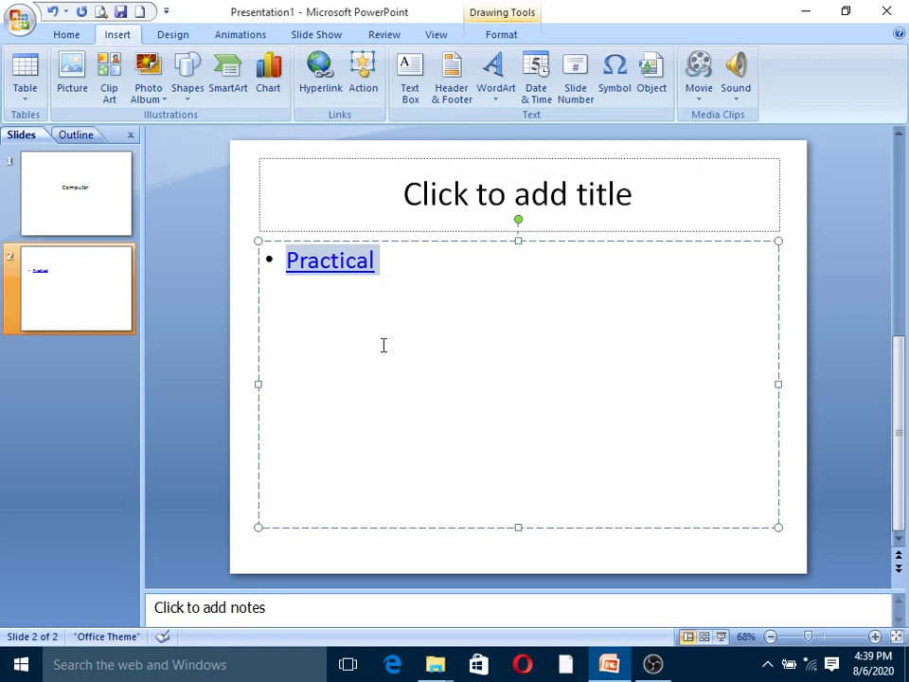
click(377, 93)
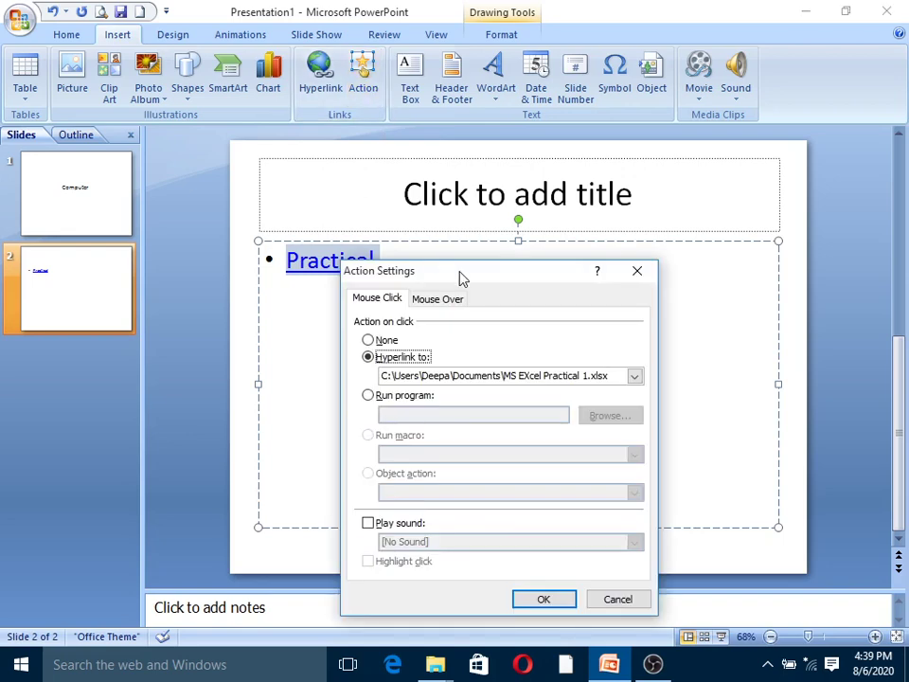
drag(462, 278, 582, 237)
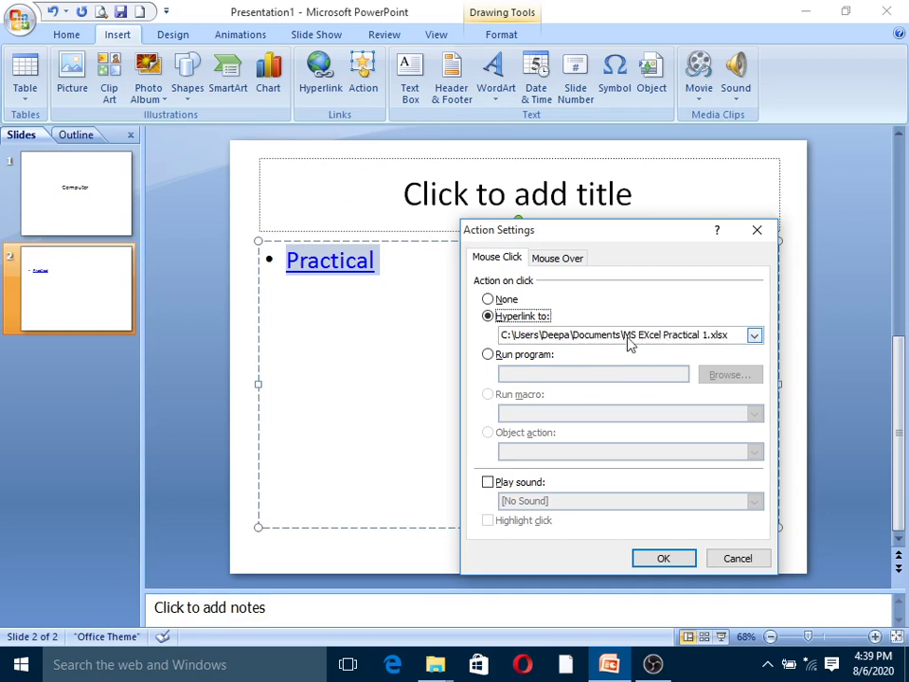
click(559, 259)
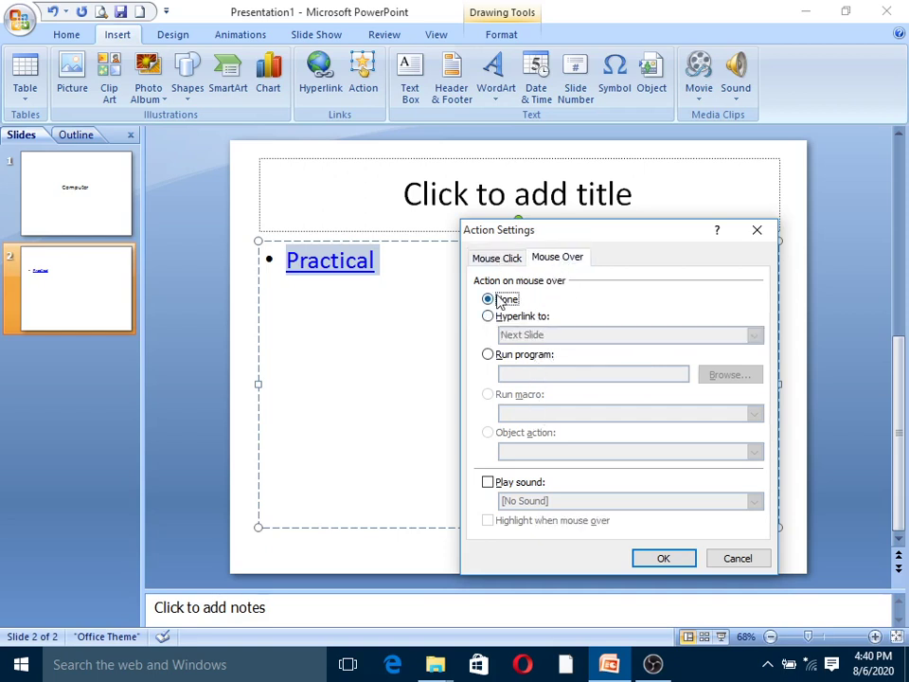
click(739, 561)
click(453, 359)
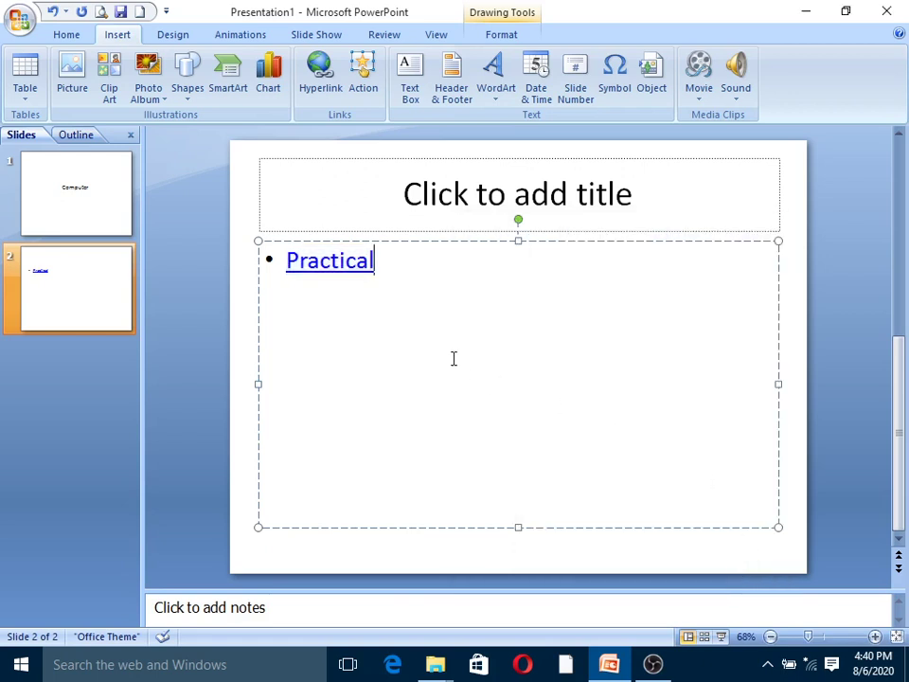
Add a third slide and type 'djhjh' in its content area with the bullet removed.
key(ctrl+m)
click(371, 366)
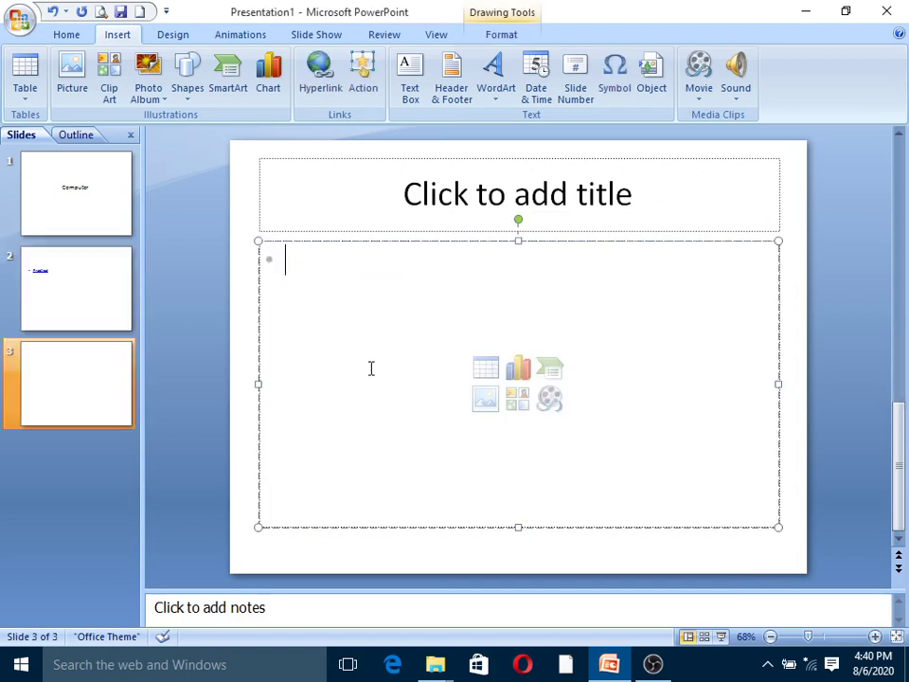
click(411, 100)
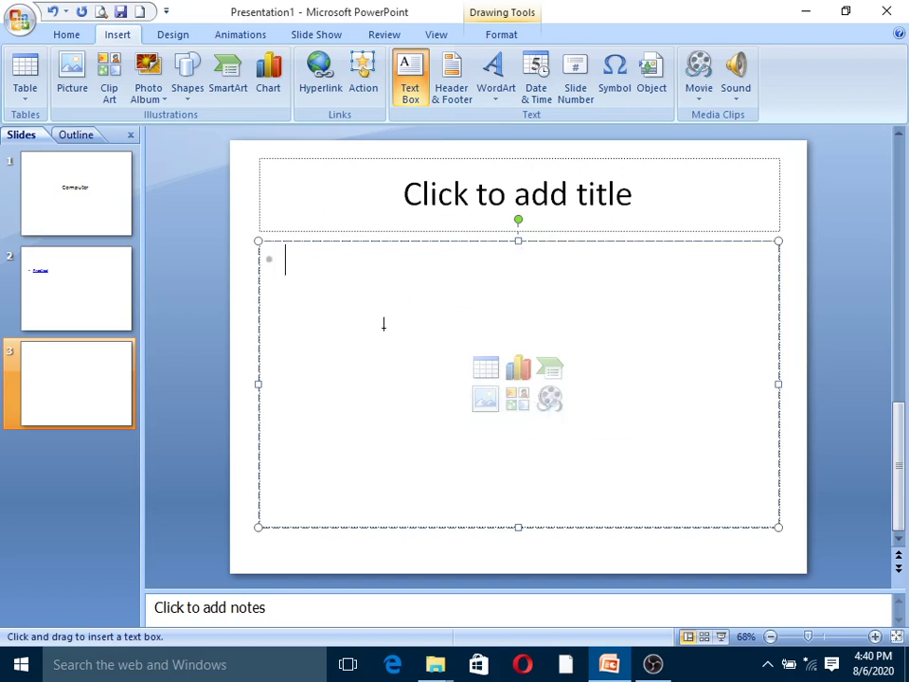
key(BackSpace)
text(djhjh)
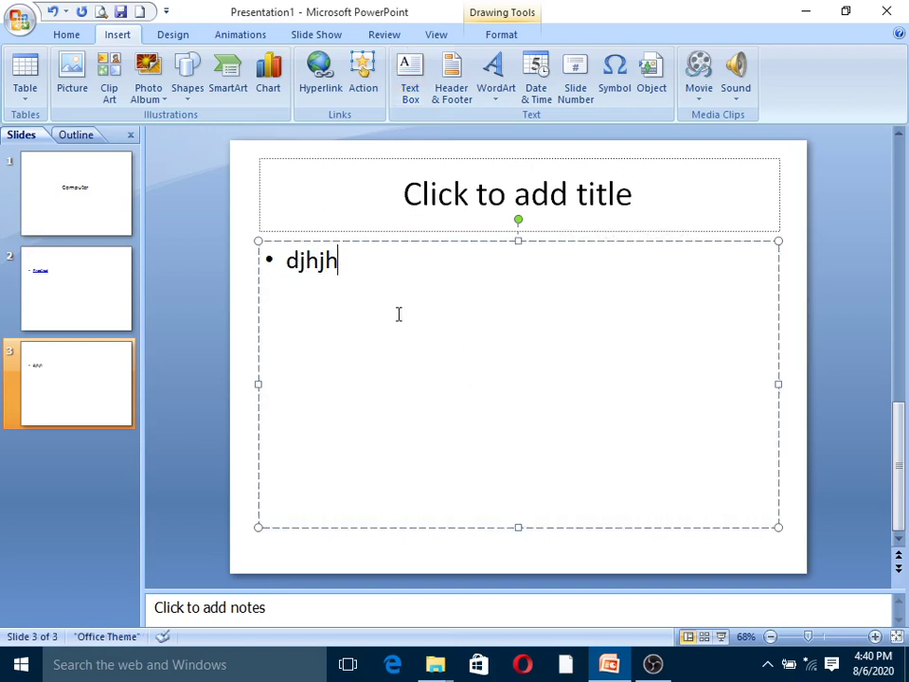
click(420, 102)
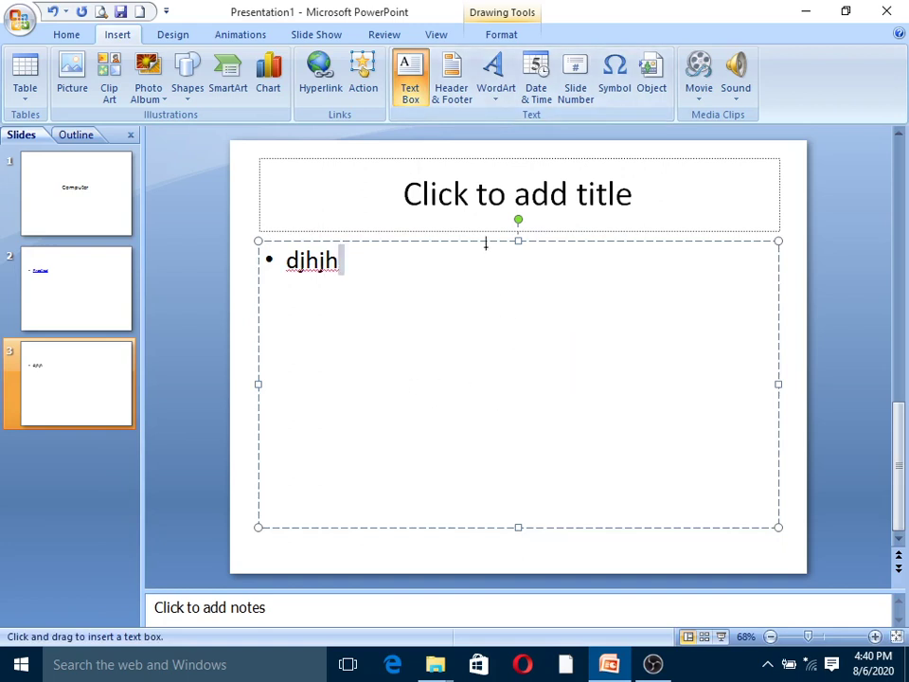
Dismiss the spelling suggestions and extend the text with 'dfjgfdf'.
right_click(572, 338)
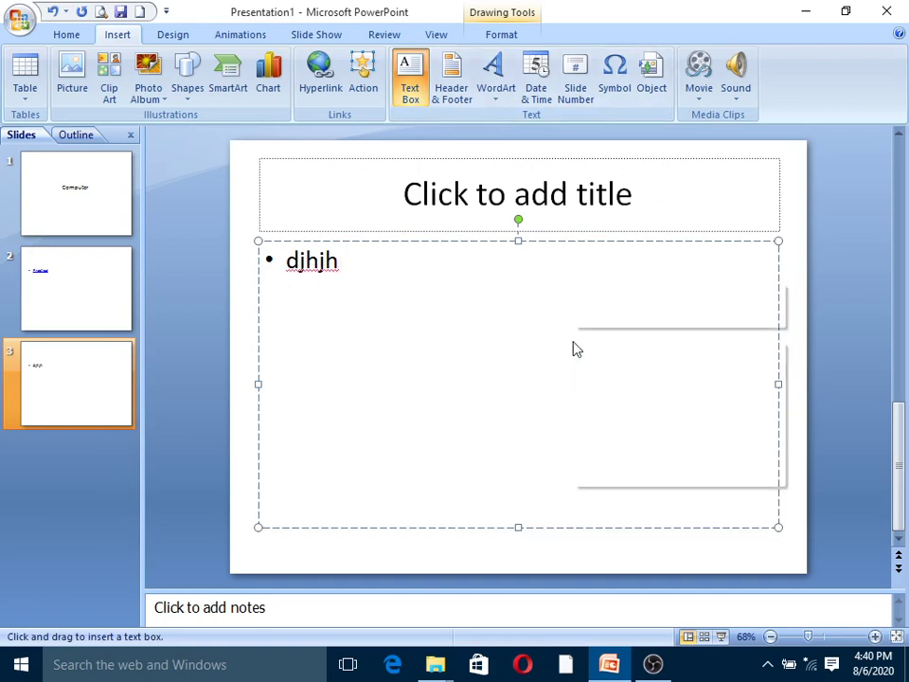
key(Escape)
text(d)
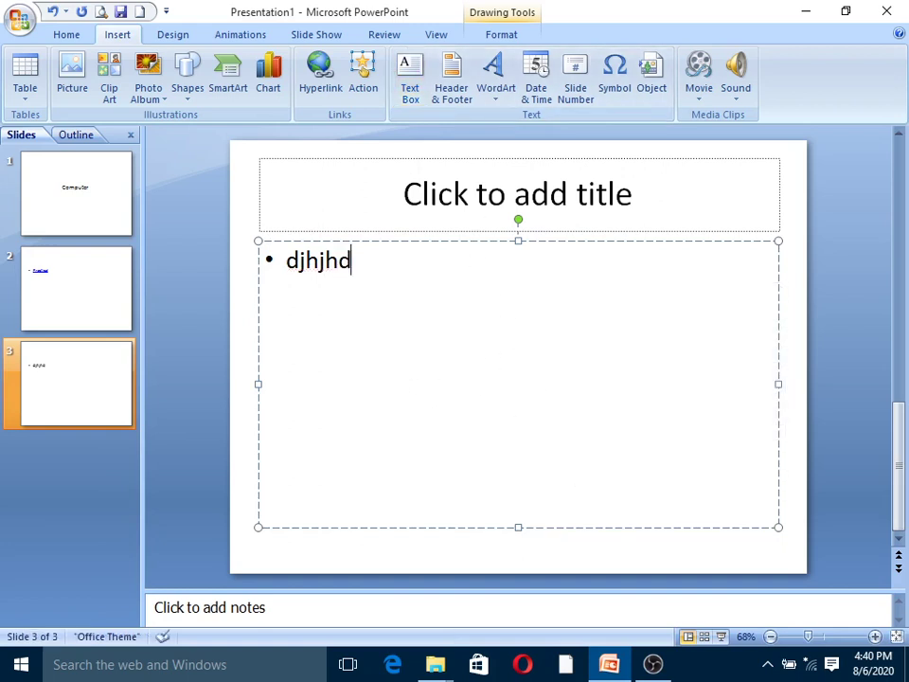
text(fjgfdf)
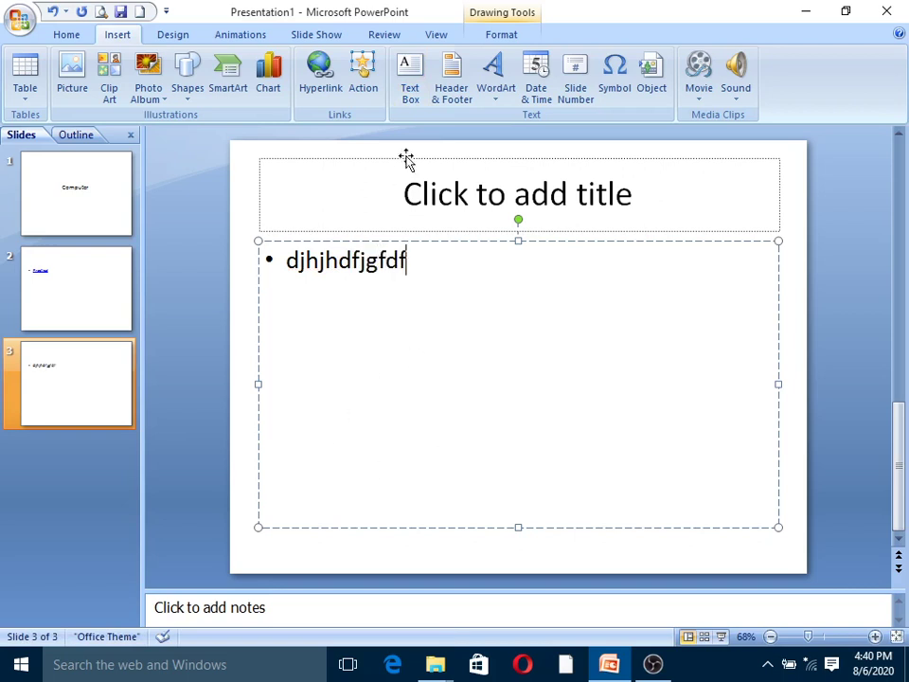
click(411, 98)
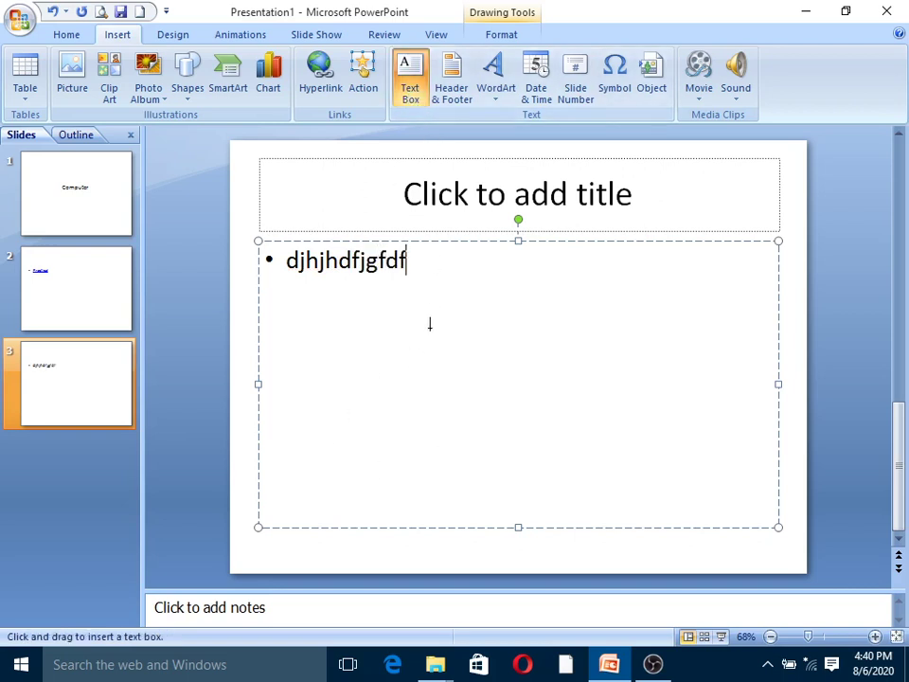
Finish the text with 'fdf' and apply date, footer NIELIT and slide number to slide 3.
text(fdf)
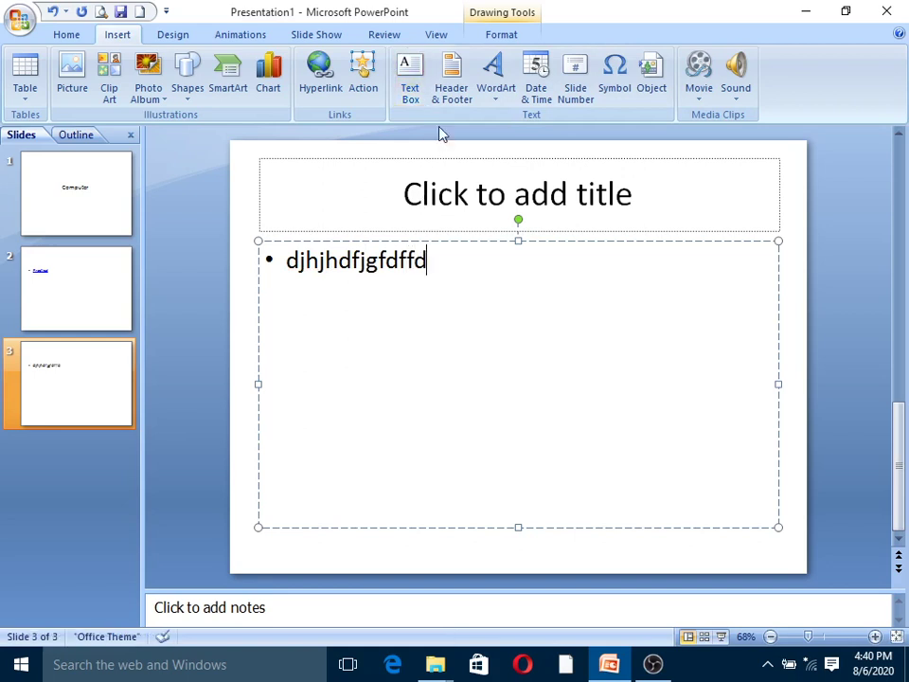
click(459, 103)
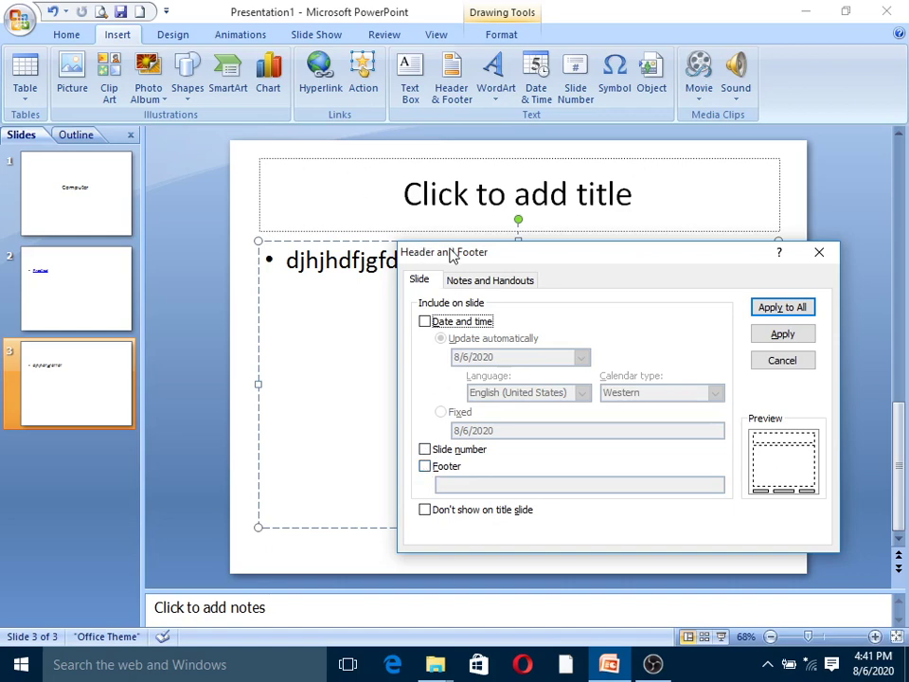
click(425, 468)
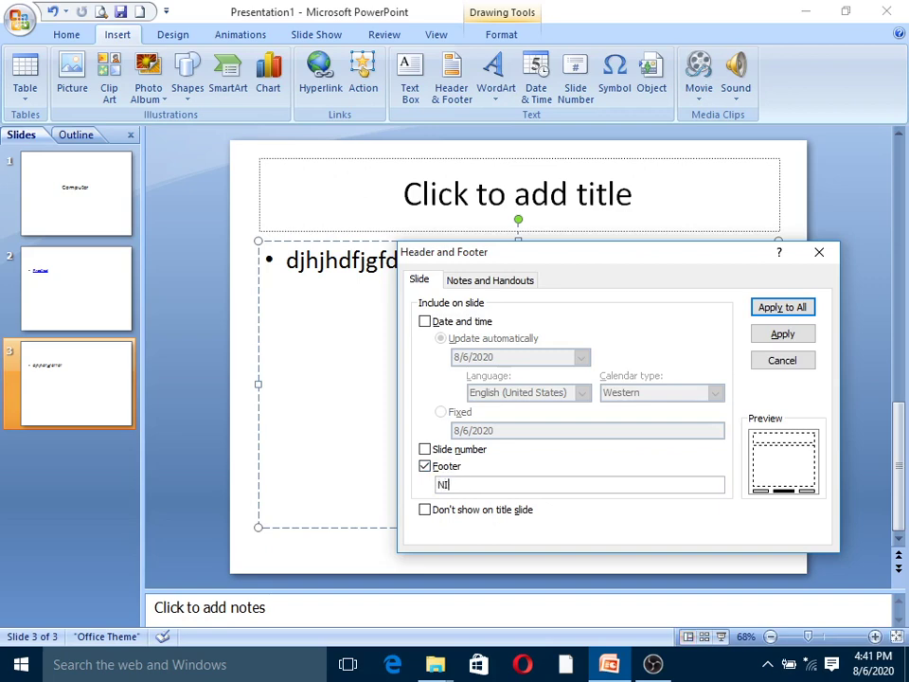
click(424, 322)
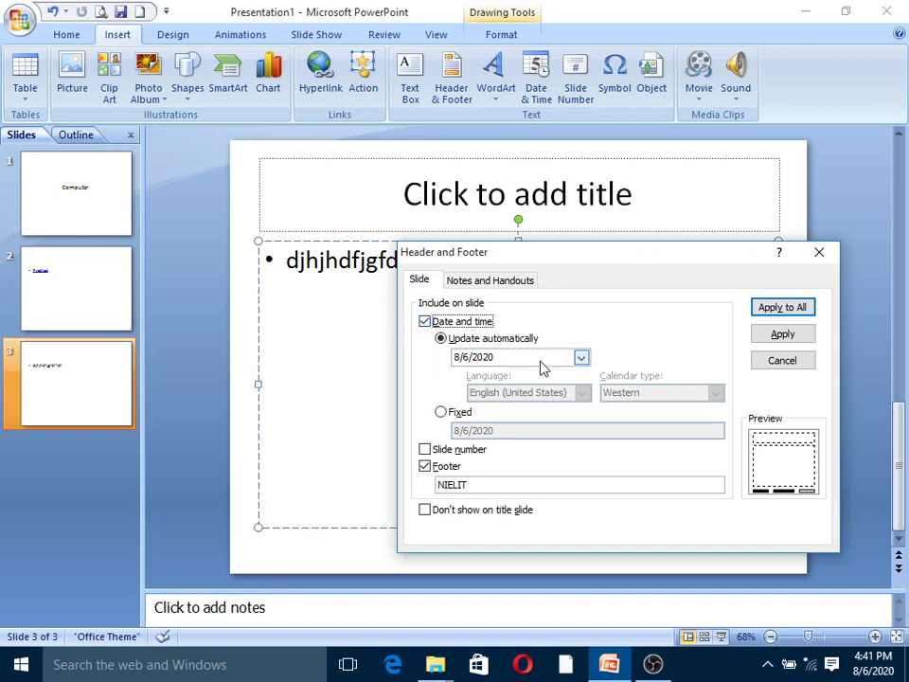
click(426, 451)
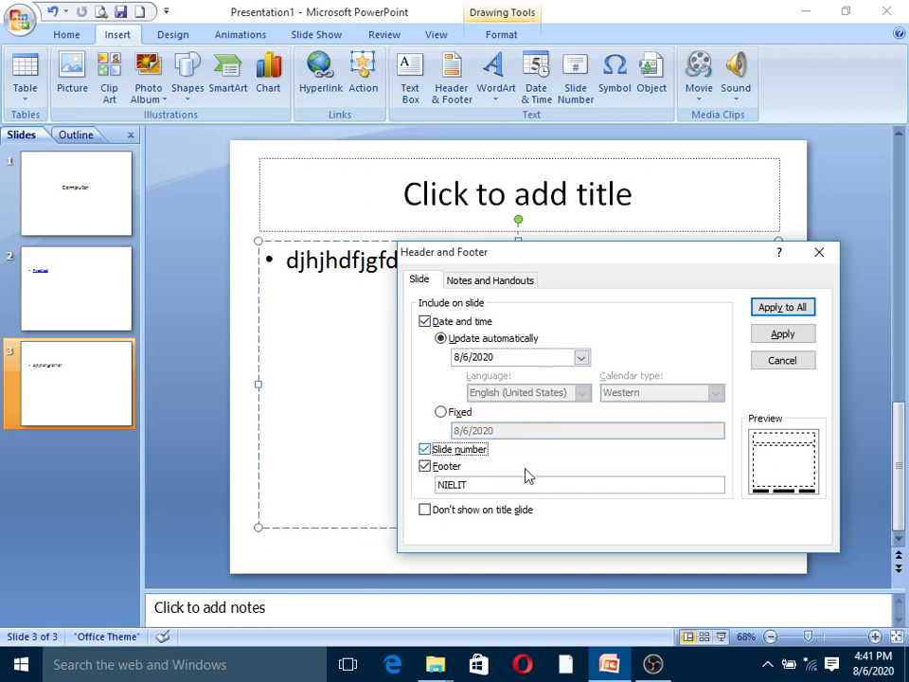
click(785, 337)
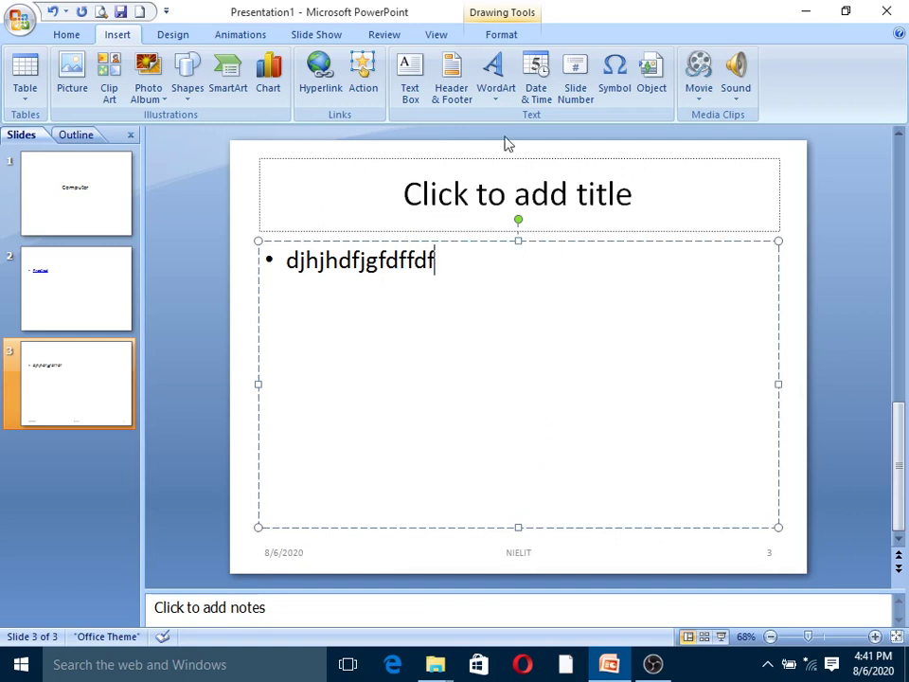
Add a fourth slide and insert WordArt in the red-outlined style.
key(ctrl+m)
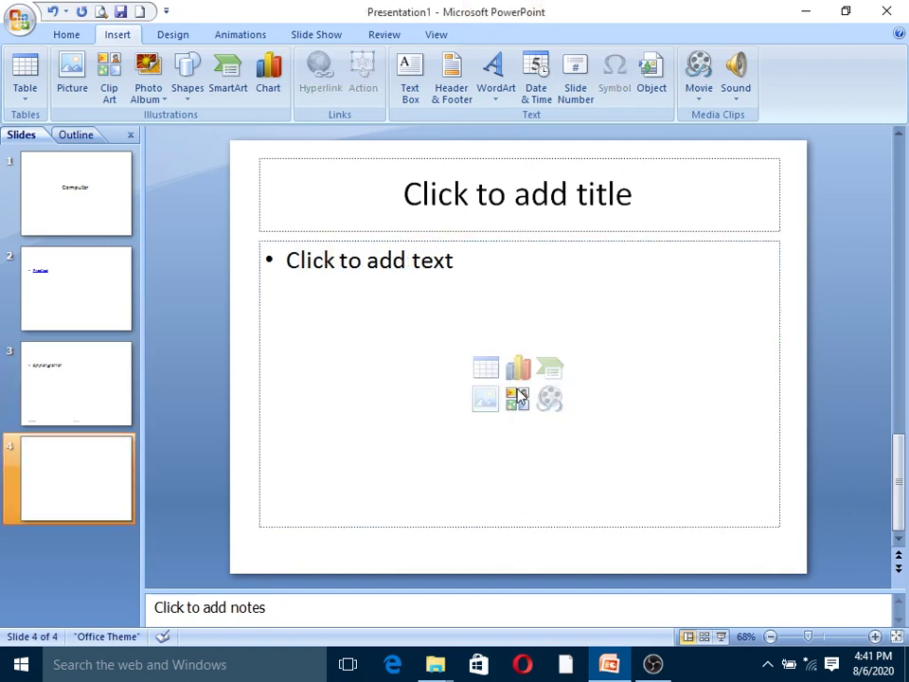
click(415, 339)
click(501, 101)
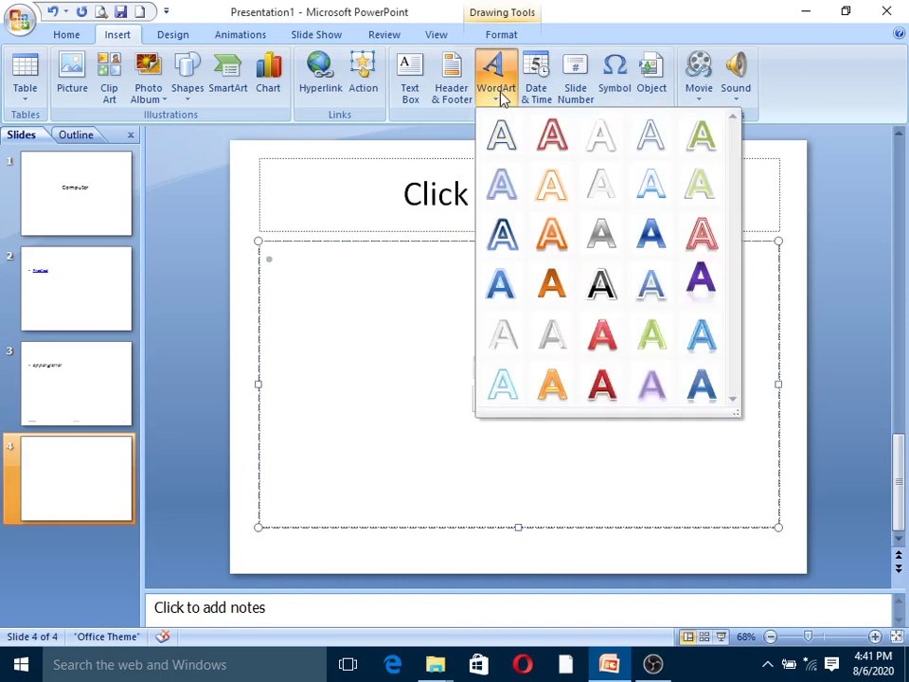
click(554, 149)
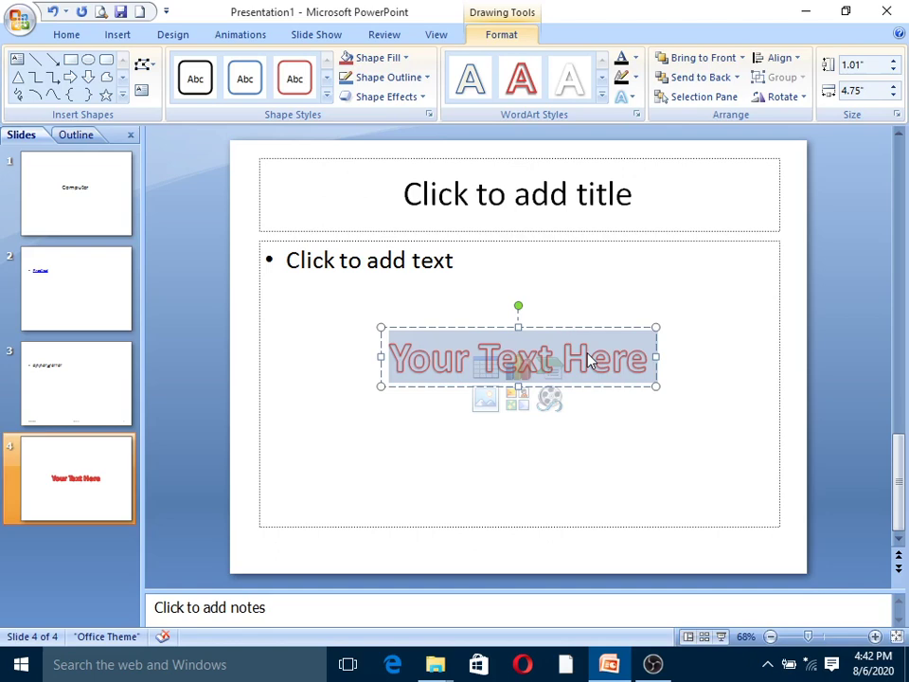
Type 'Classification of computer' as the WordArt text and move it left to fit.
text(CLasi)
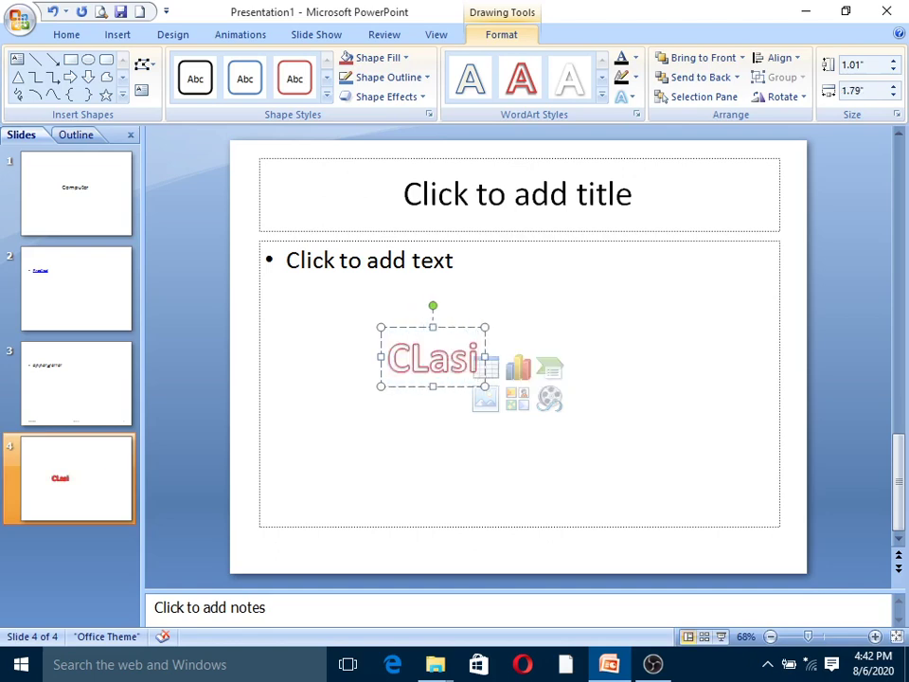
key(BackSpace)
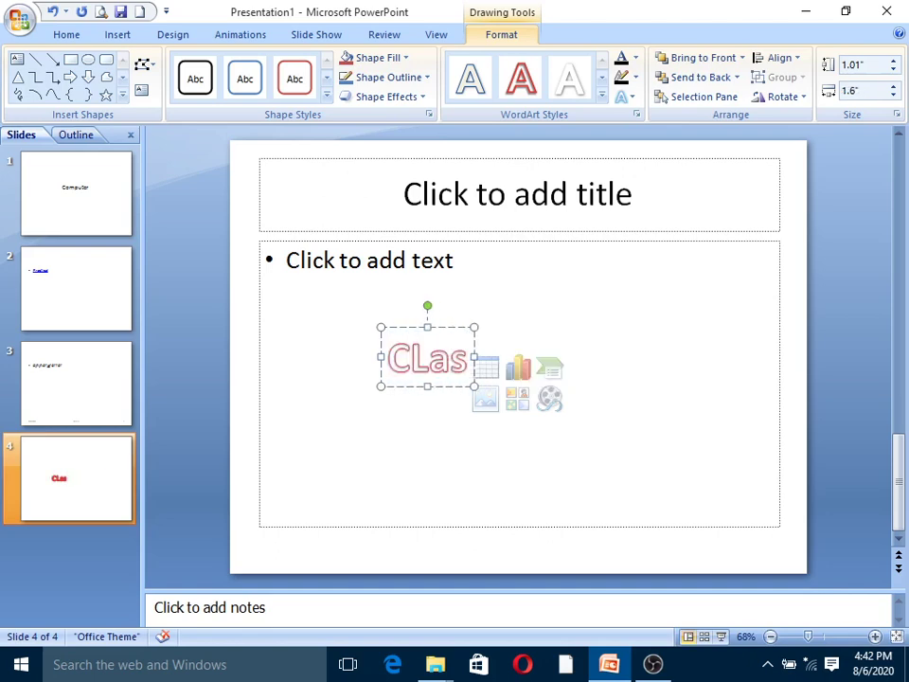
text(sif)
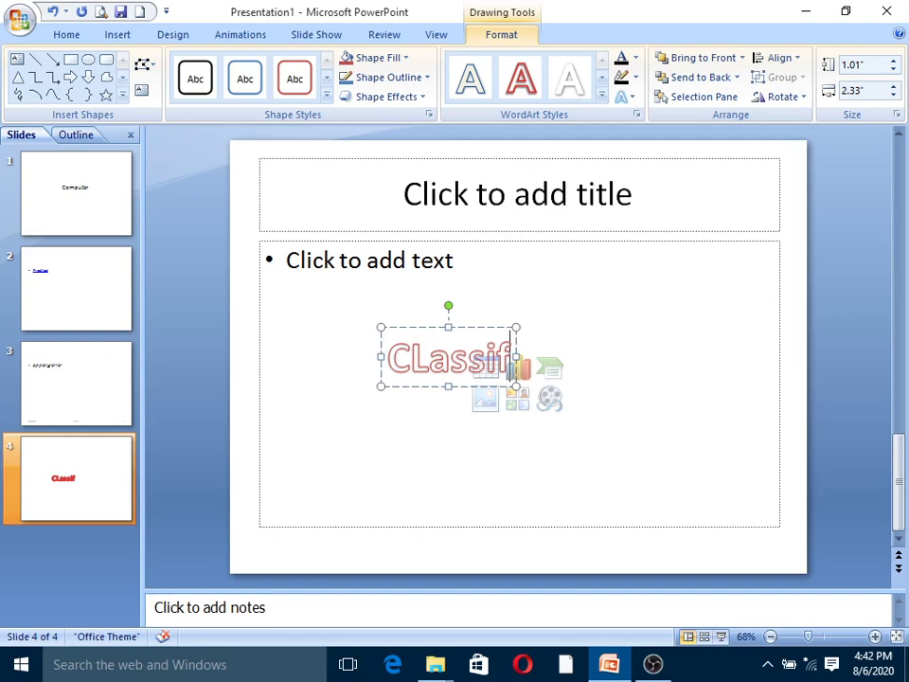
text(ication)
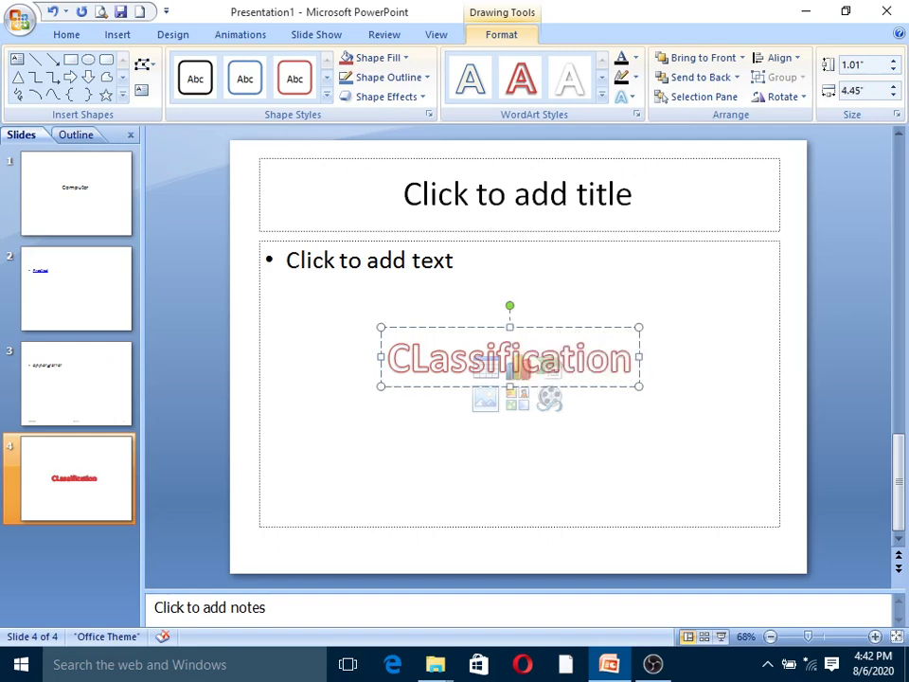
text( of)
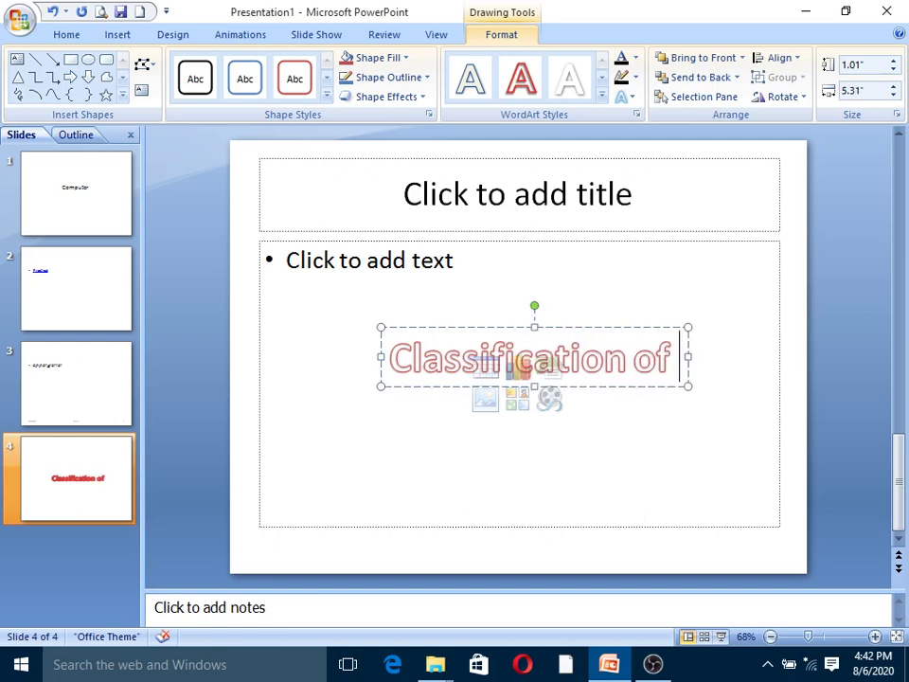
text( computer)
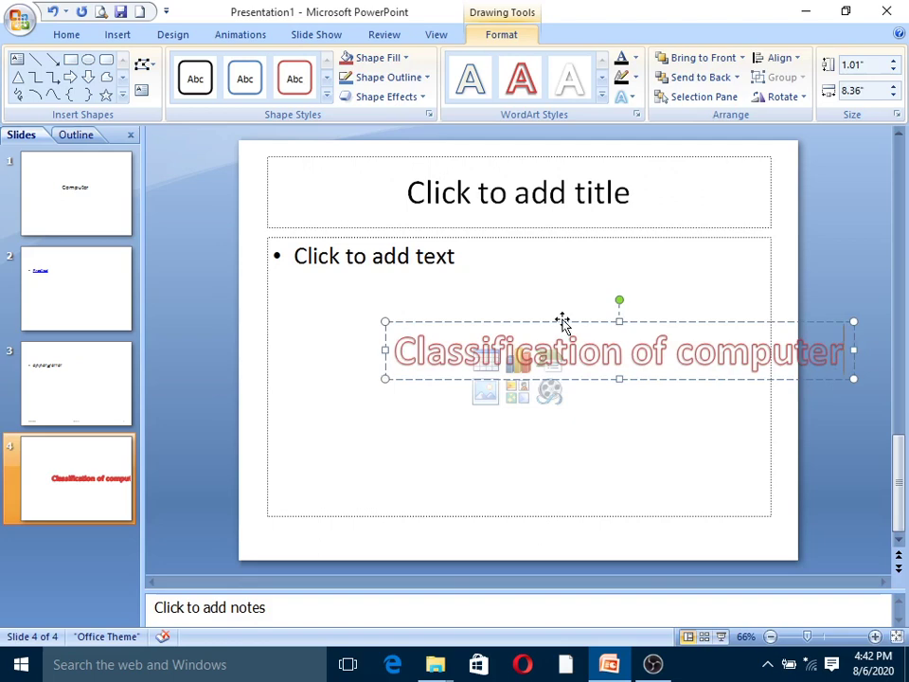
drag(564, 323, 478, 298)
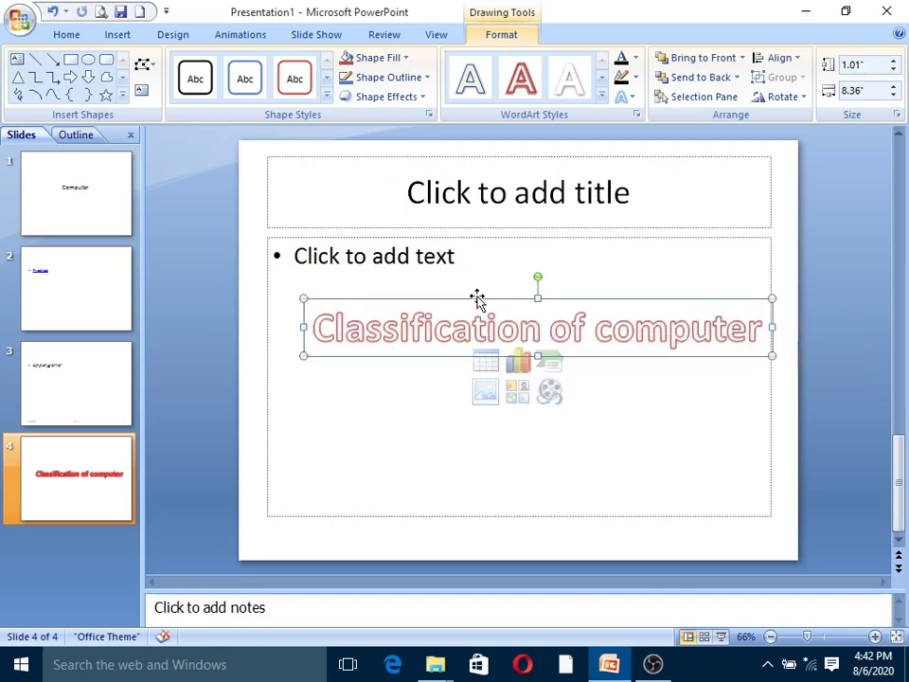
Fill the WordArt light green, enlarge it, and narrow its box to wrap onto two lines.
click(635, 61)
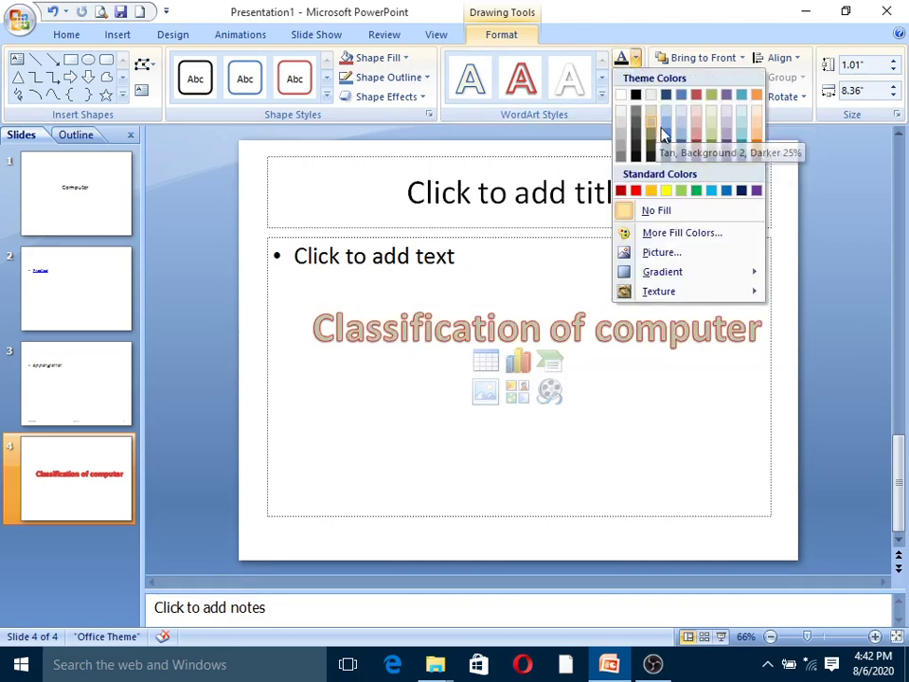
click(680, 192)
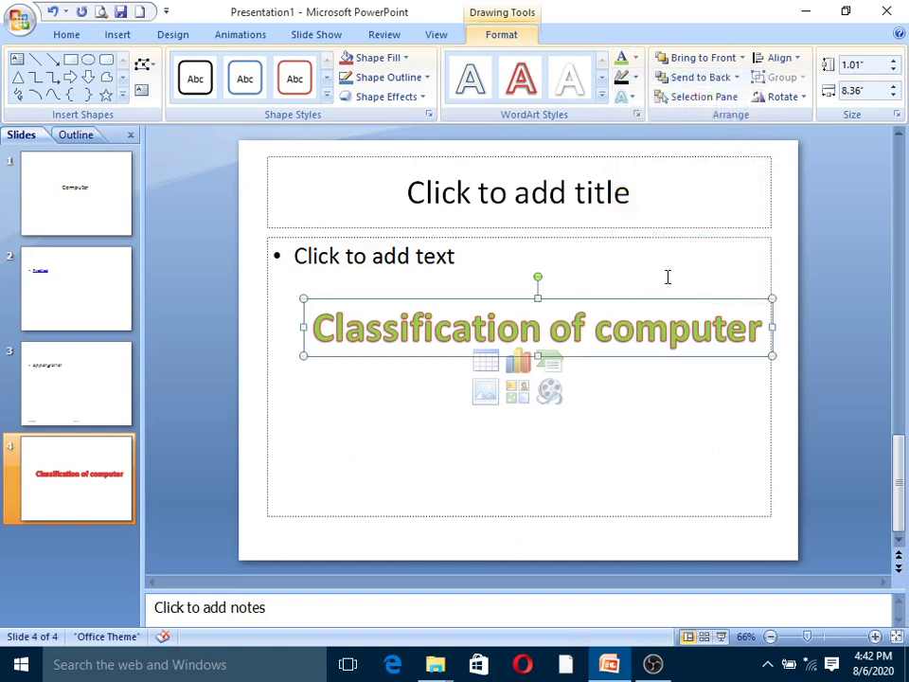
key(ctrl+shift+greater)
key(ctrl+shift+greater)
key(ctrl+shift+greater)
key(ctrl+shift+greater)
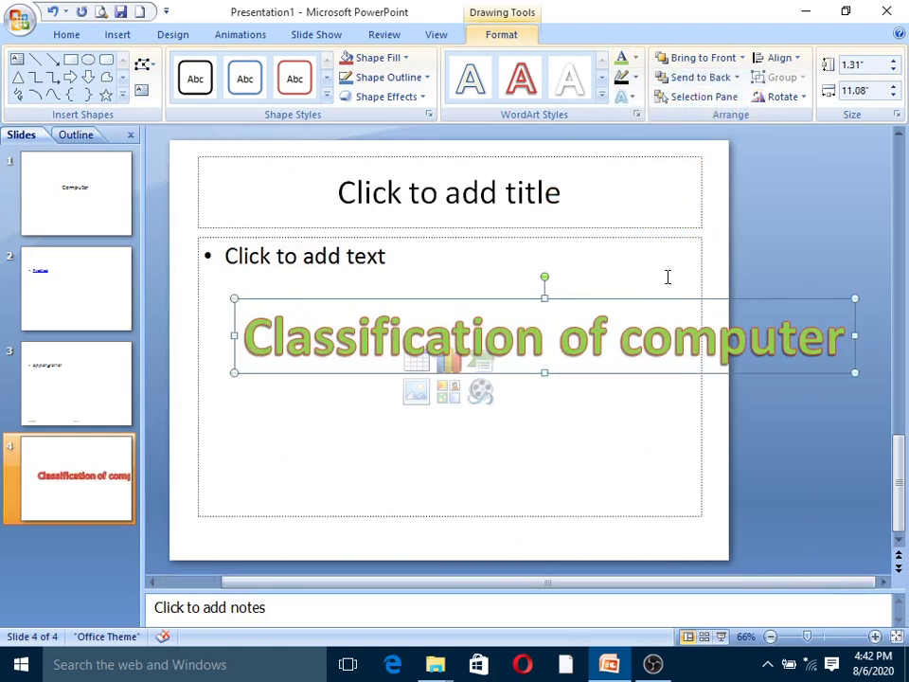
drag(639, 300, 593, 295)
drag(808, 330, 692, 344)
drag(535, 296, 548, 290)
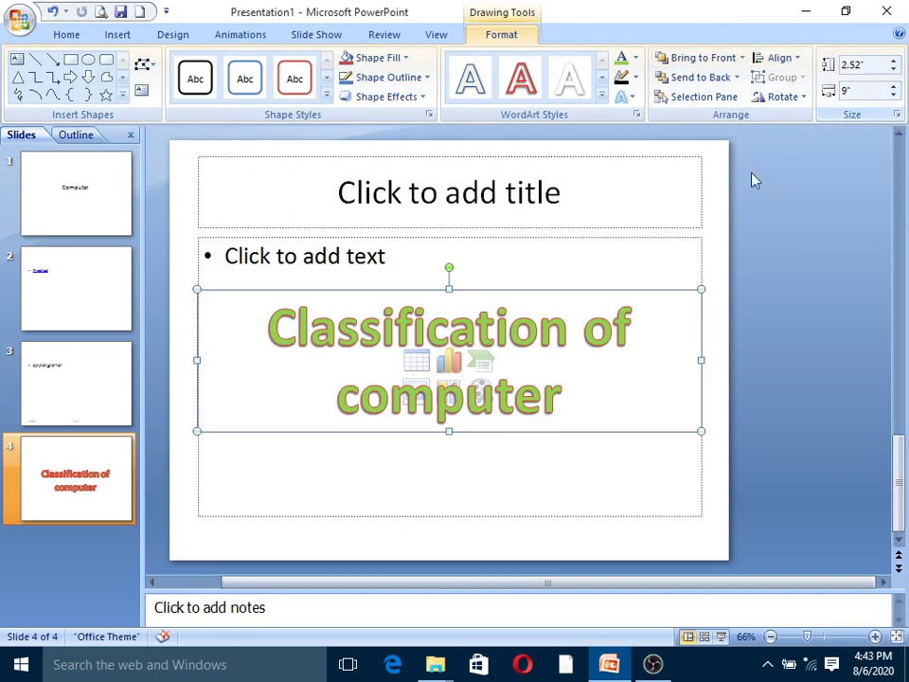
Apply the slide number to slide 4, then add a new fifth slide.
click(118, 35)
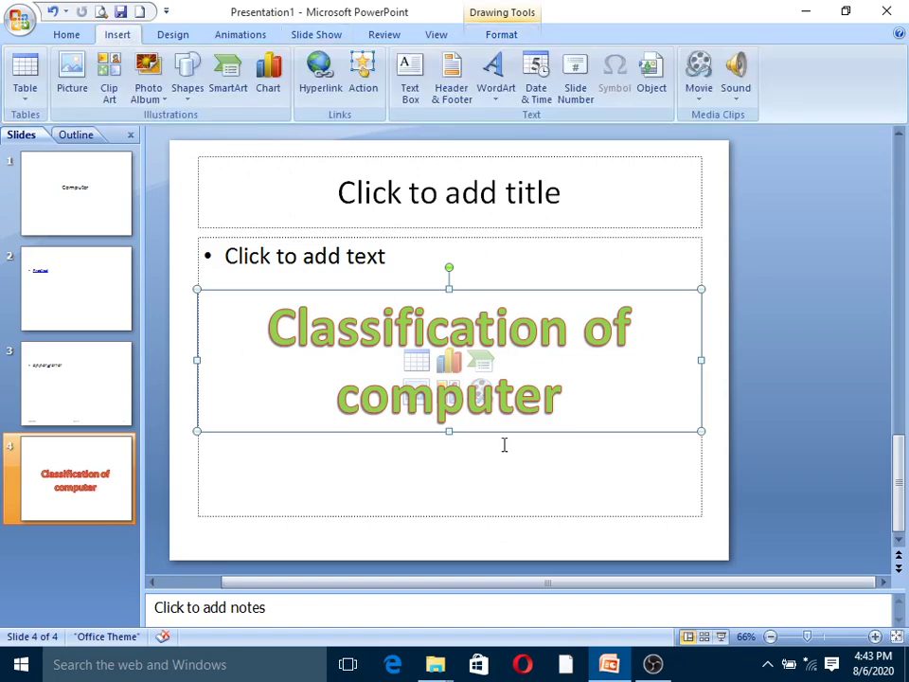
click(535, 71)
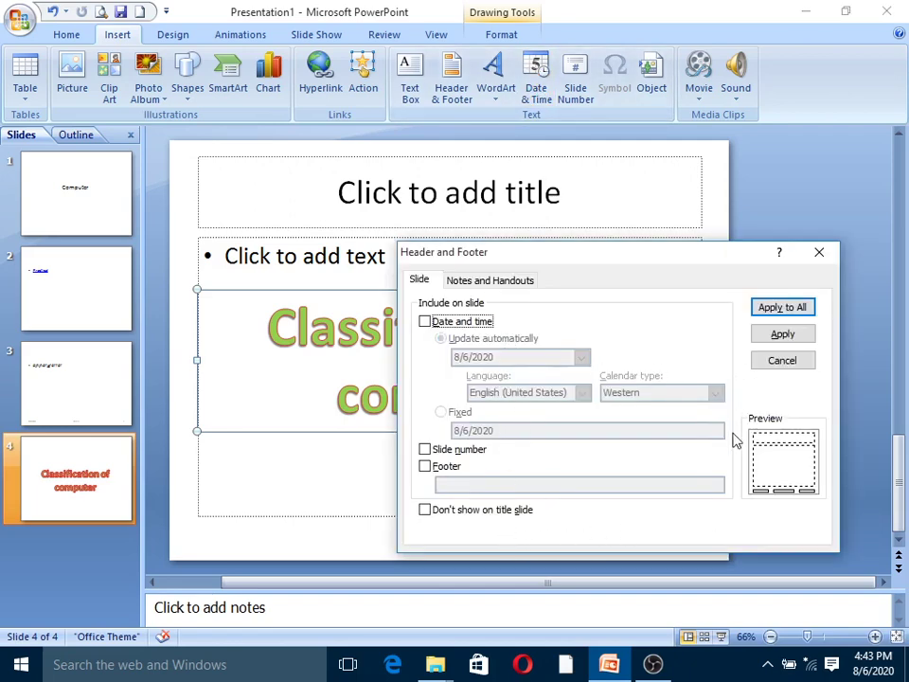
click(820, 254)
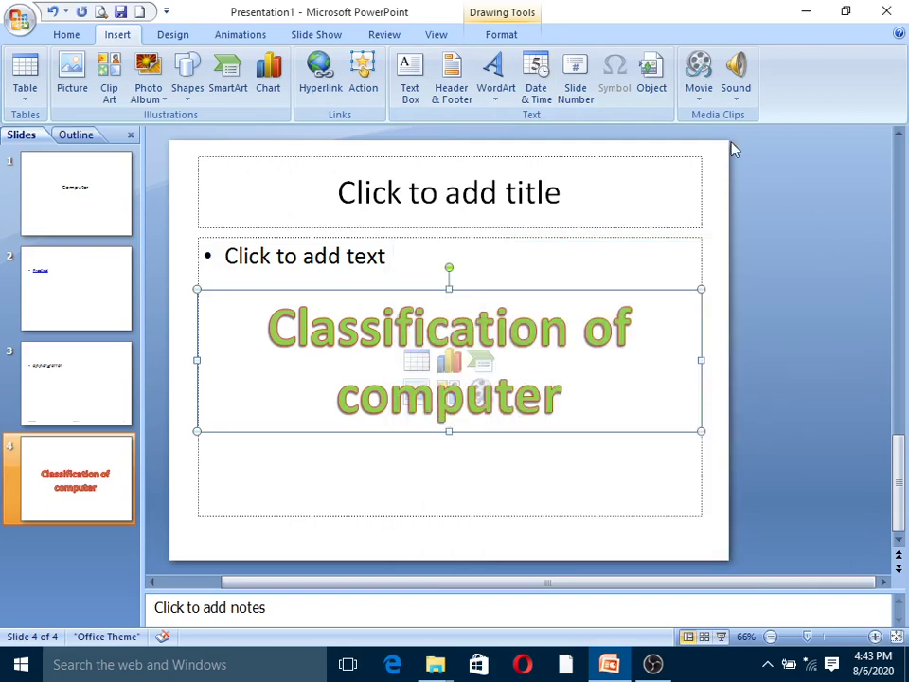
click(589, 100)
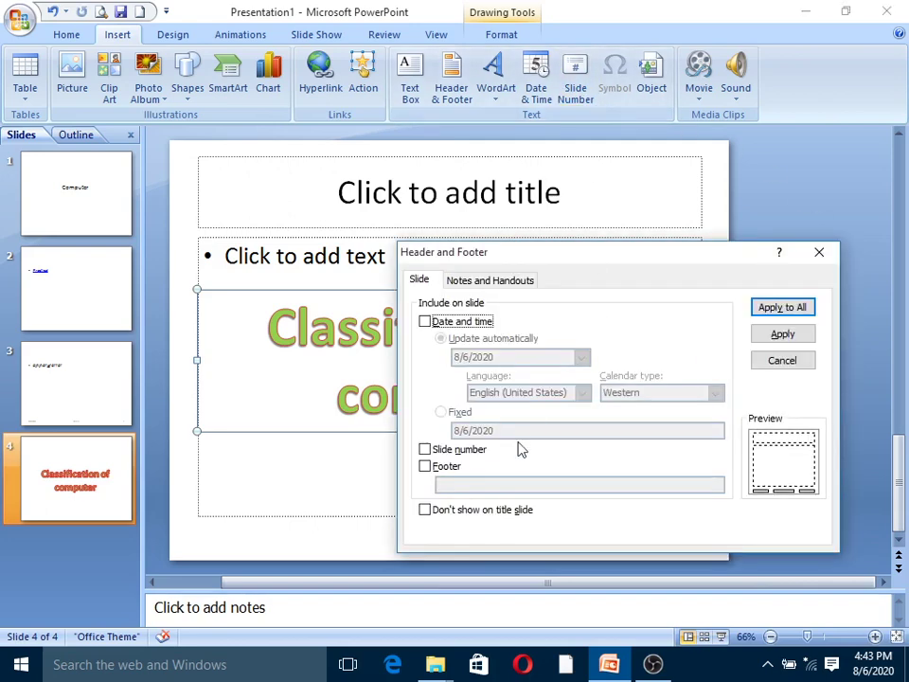
click(425, 451)
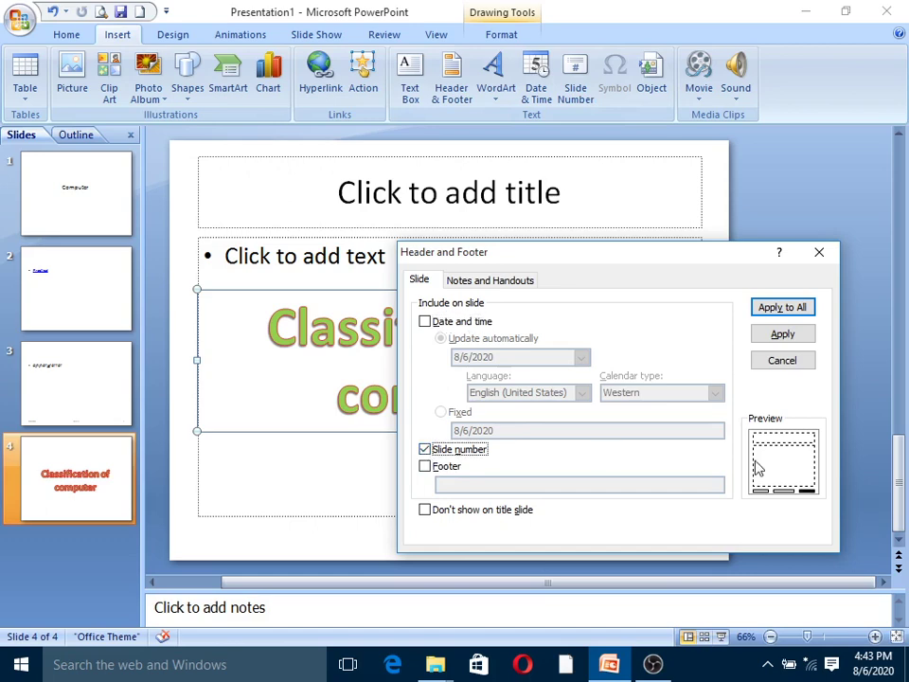
click(801, 339)
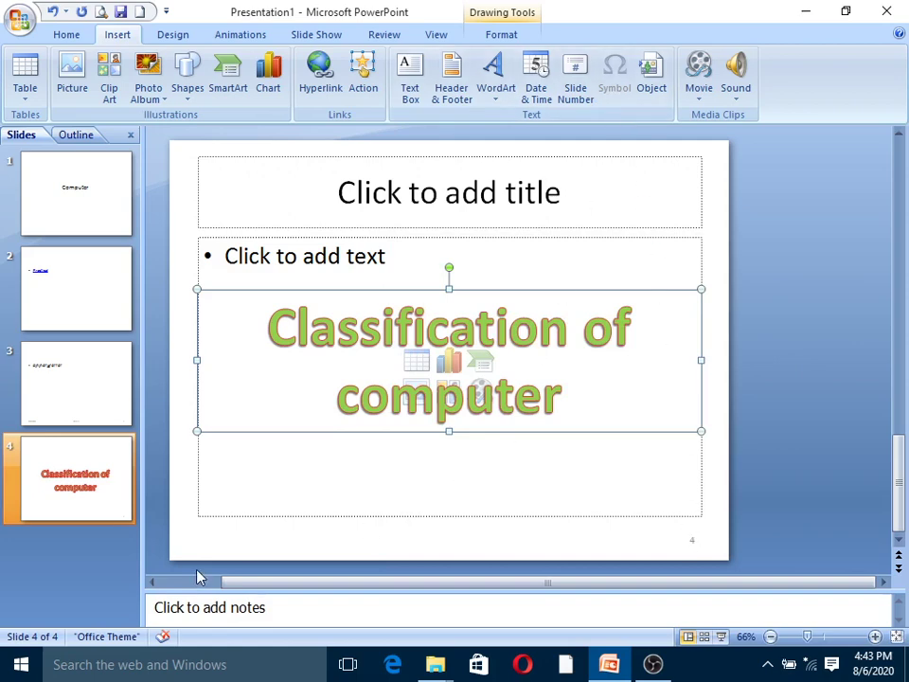
key(ctrl+m)
Insert the symbols Ξ, ϑ and M into slide 5's first bullet from the Symbol dialog.
click(449, 422)
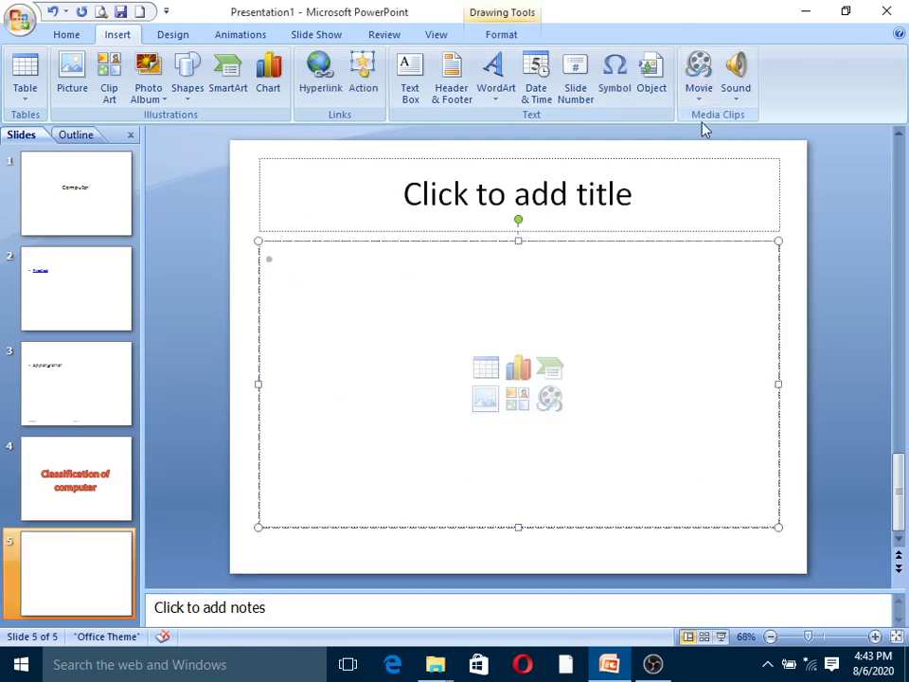
click(622, 97)
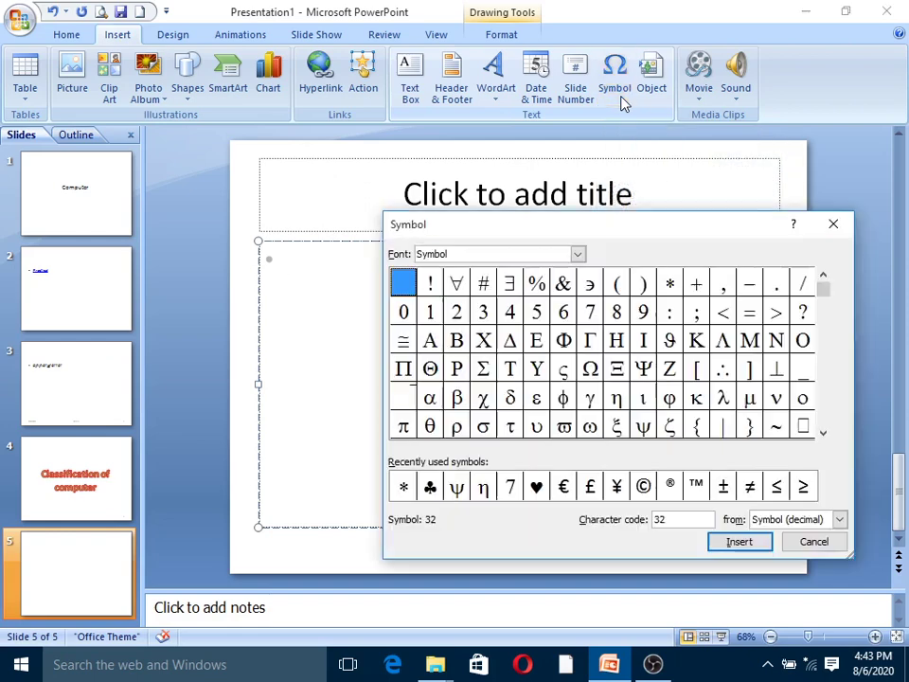
drag(618, 230, 613, 181)
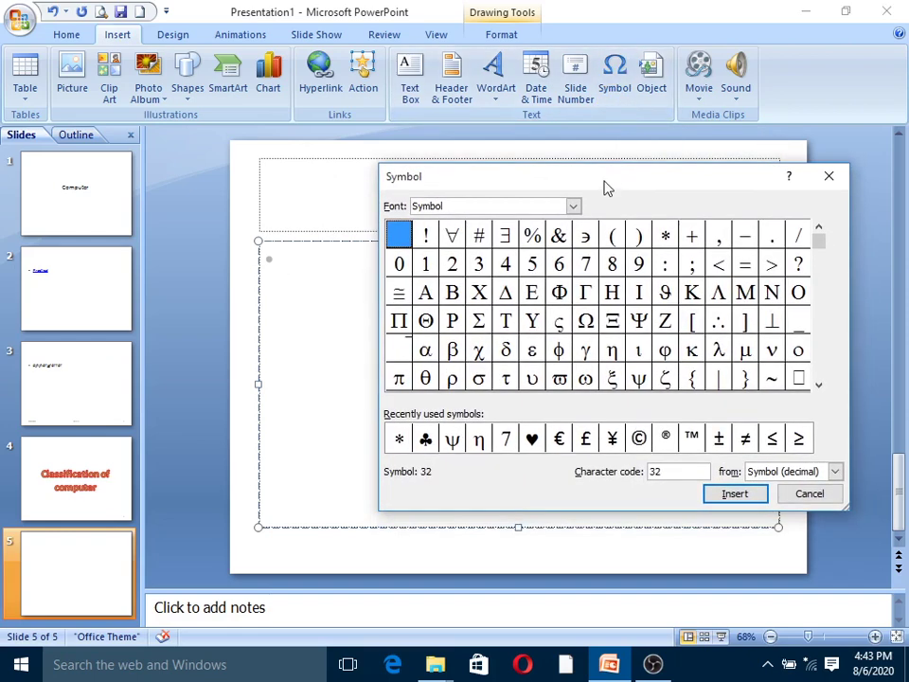
click(613, 321)
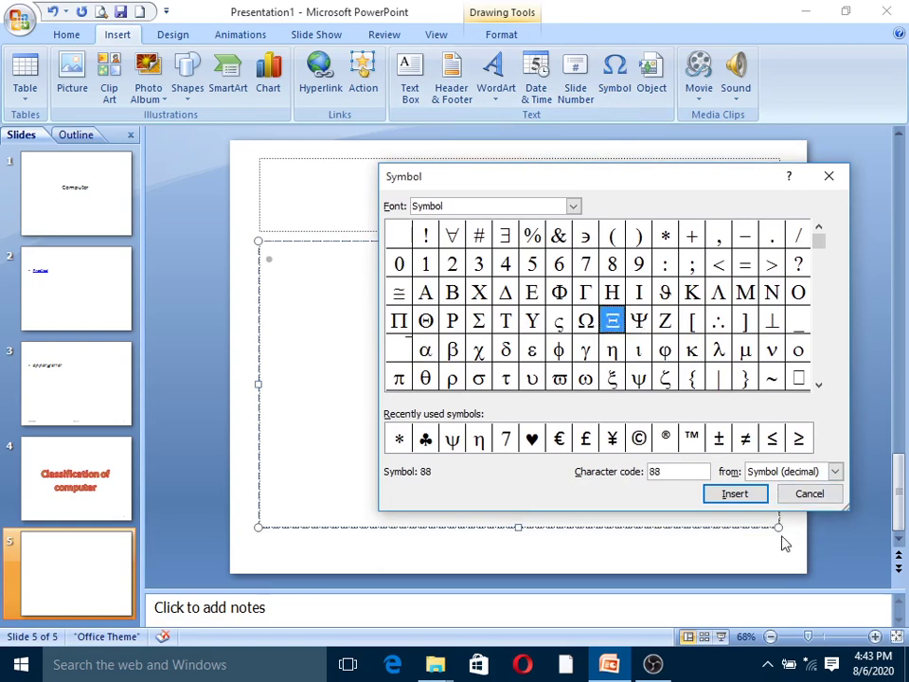
click(735, 494)
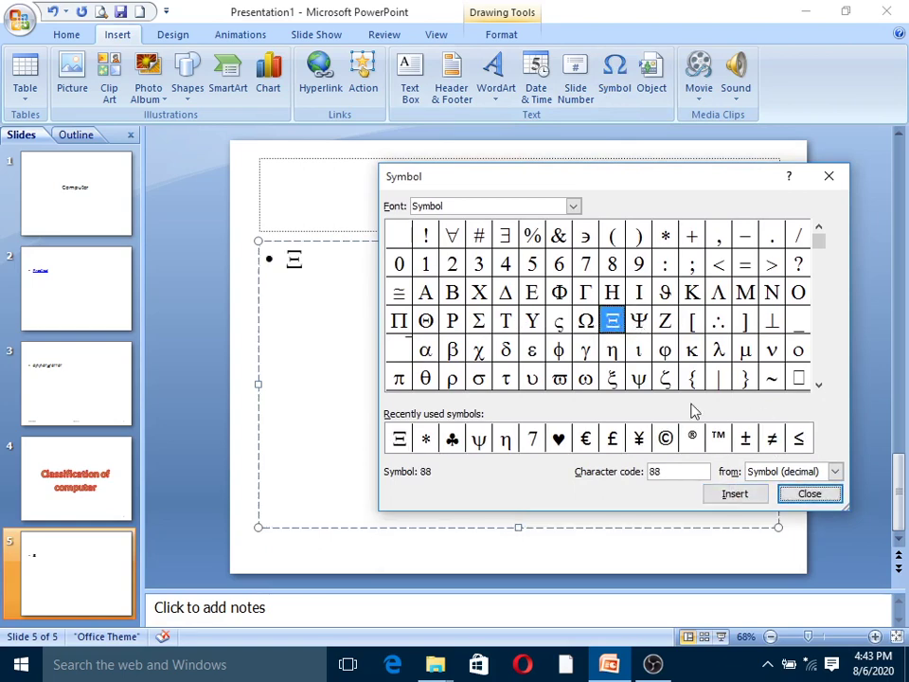
click(666, 295)
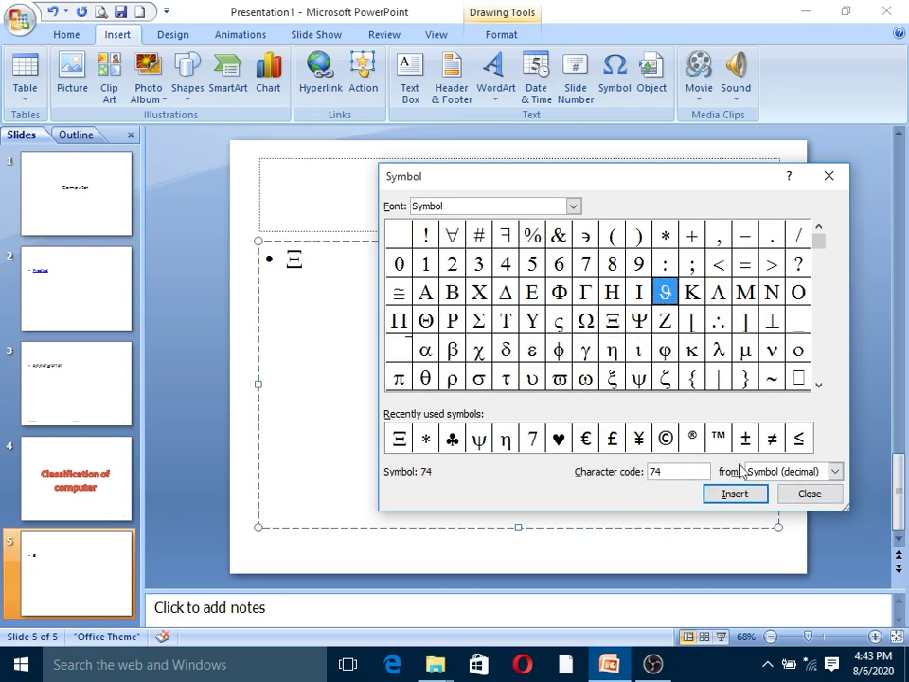
click(746, 498)
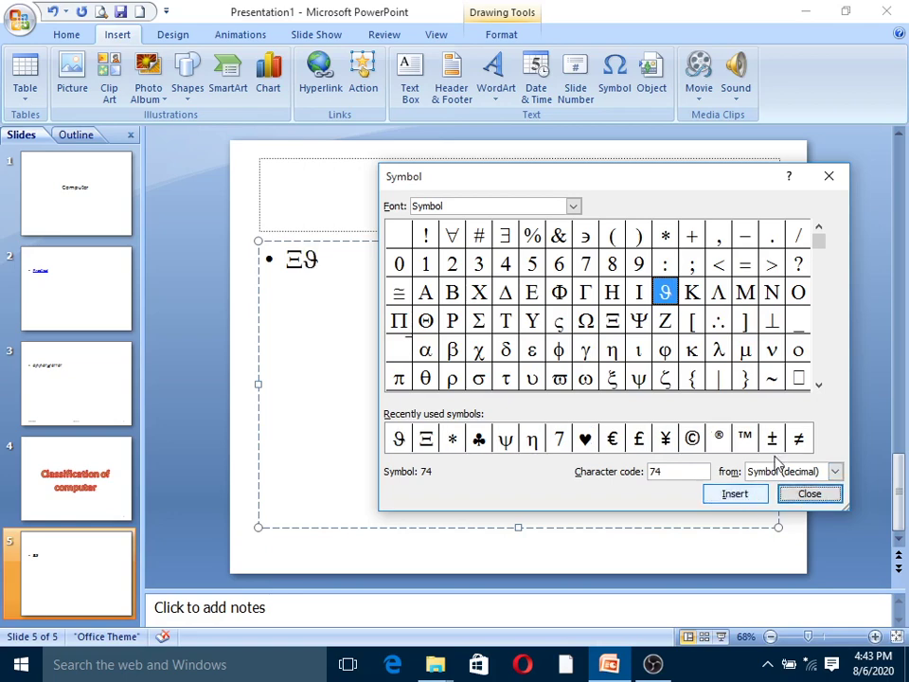
click(745, 291)
click(728, 498)
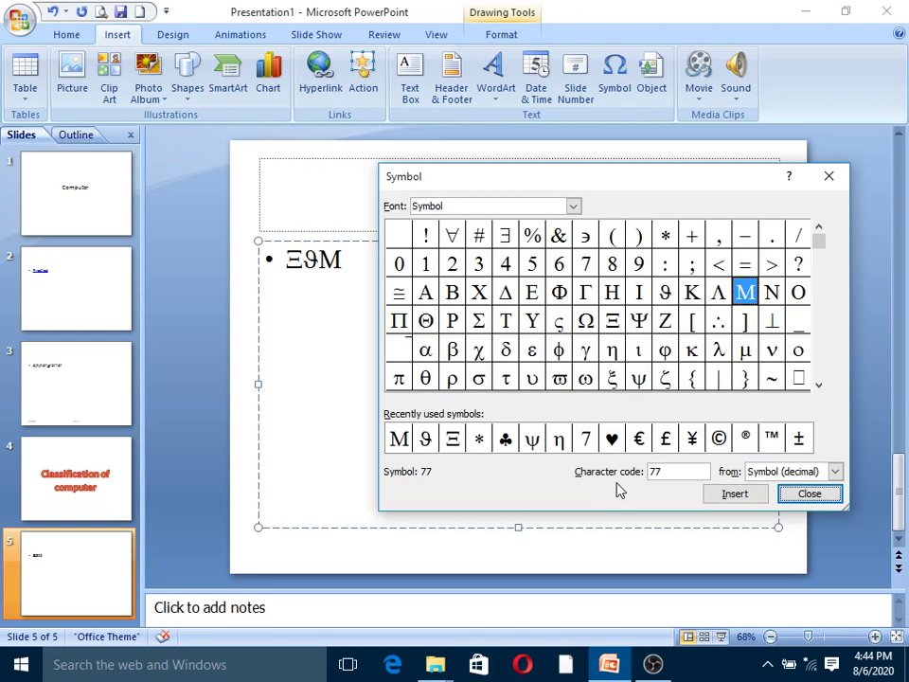
Add A, π and ♣ after them and close the Symbol dialog.
click(425, 292)
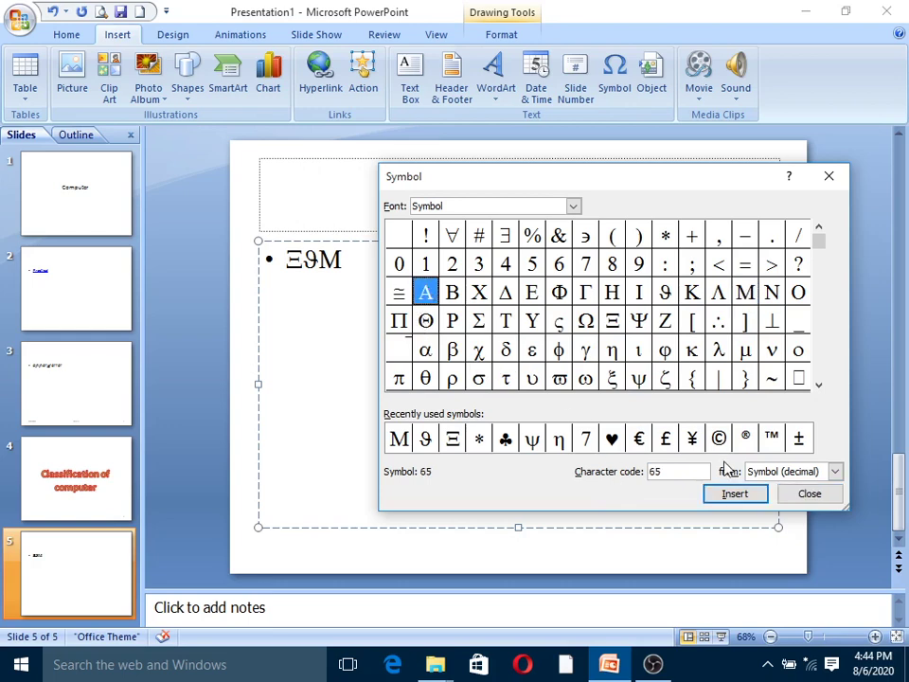
click(730, 494)
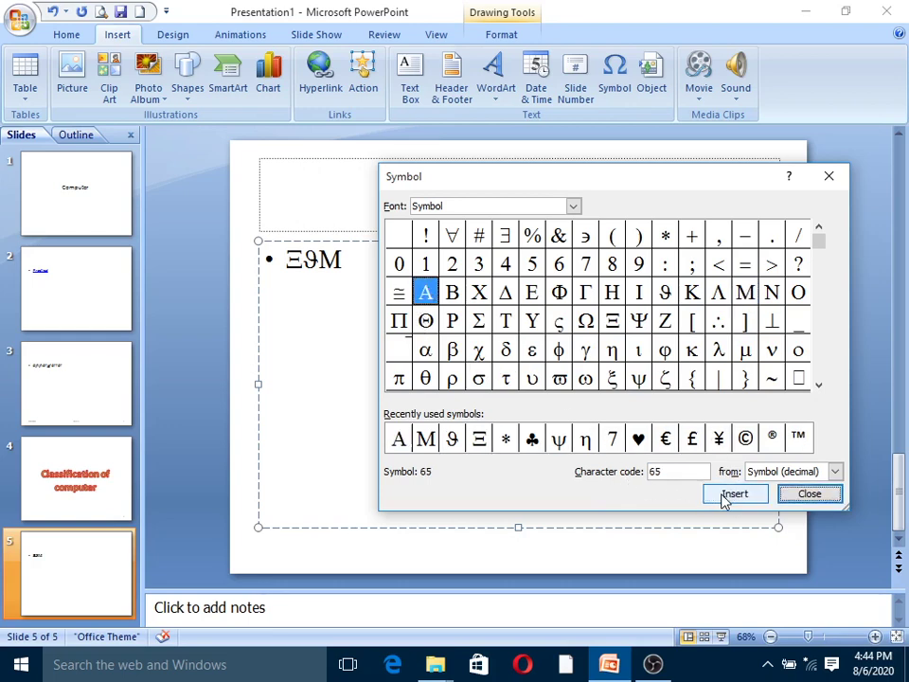
drag(511, 179, 596, 180)
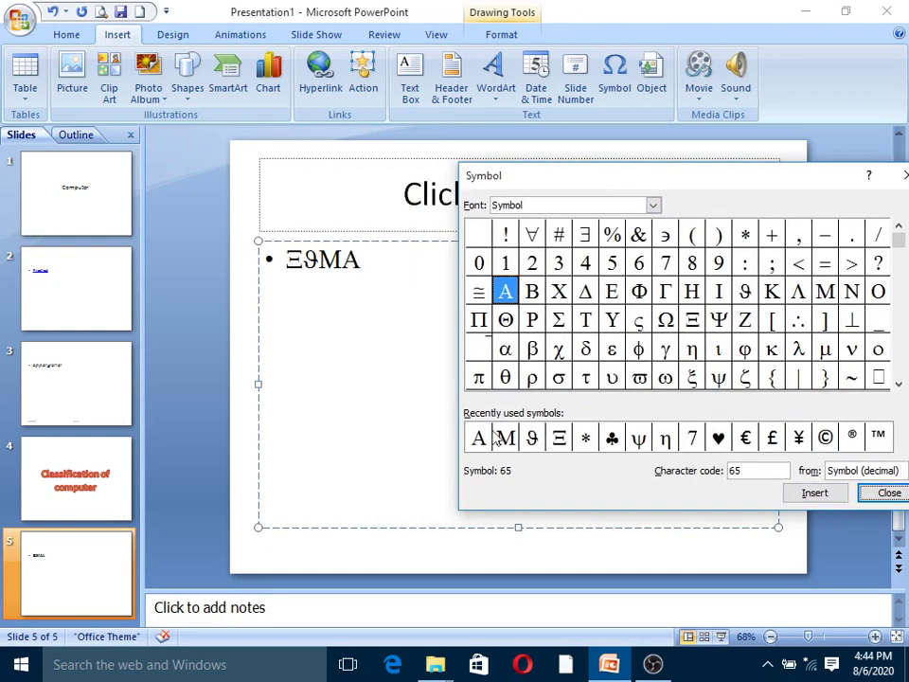
click(480, 381)
click(814, 492)
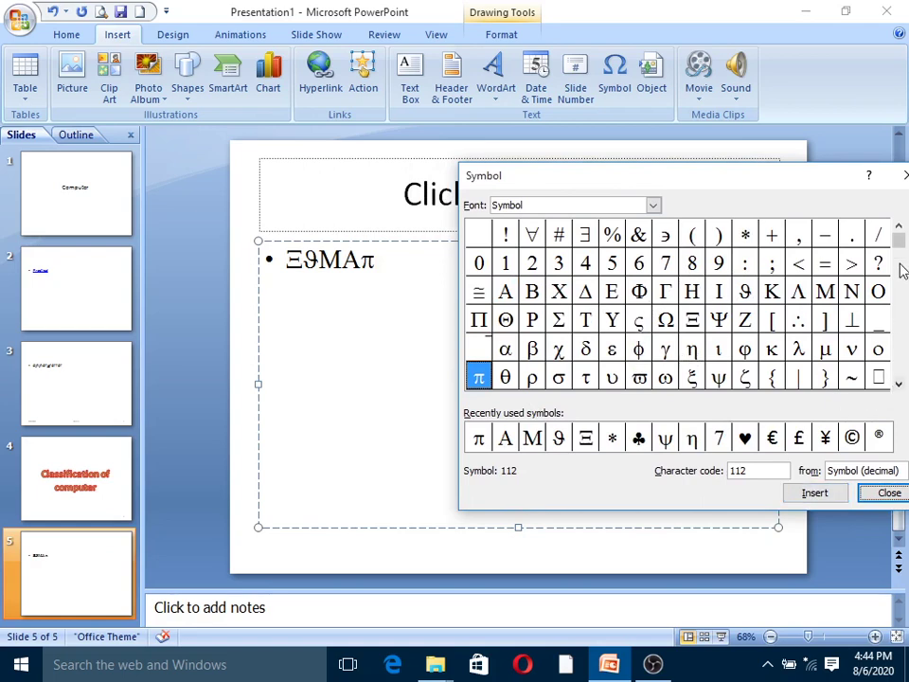
drag(900, 245, 904, 317)
scroll(698, 346, down, 1)
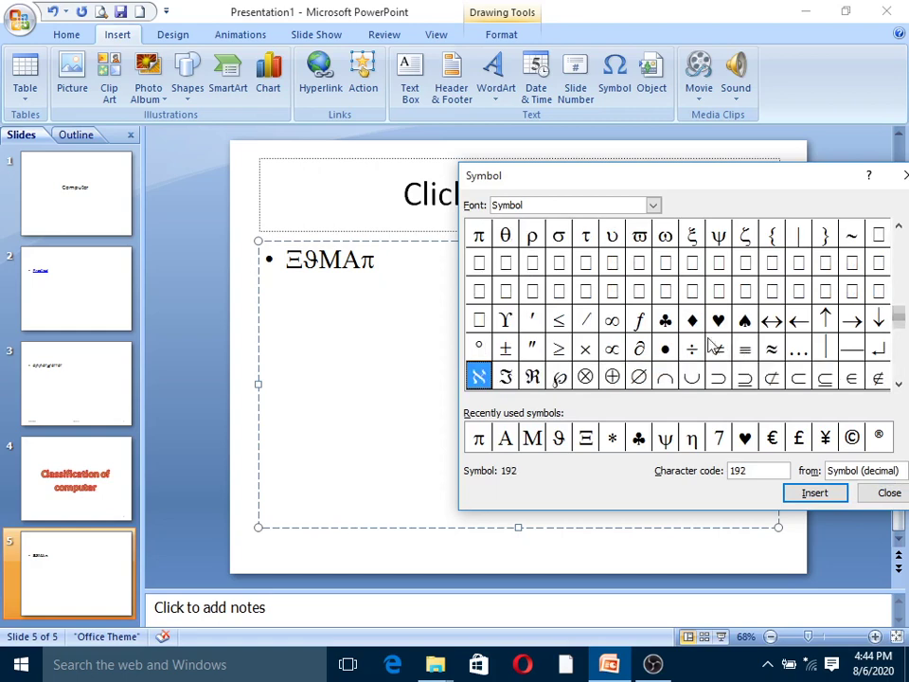
click(665, 320)
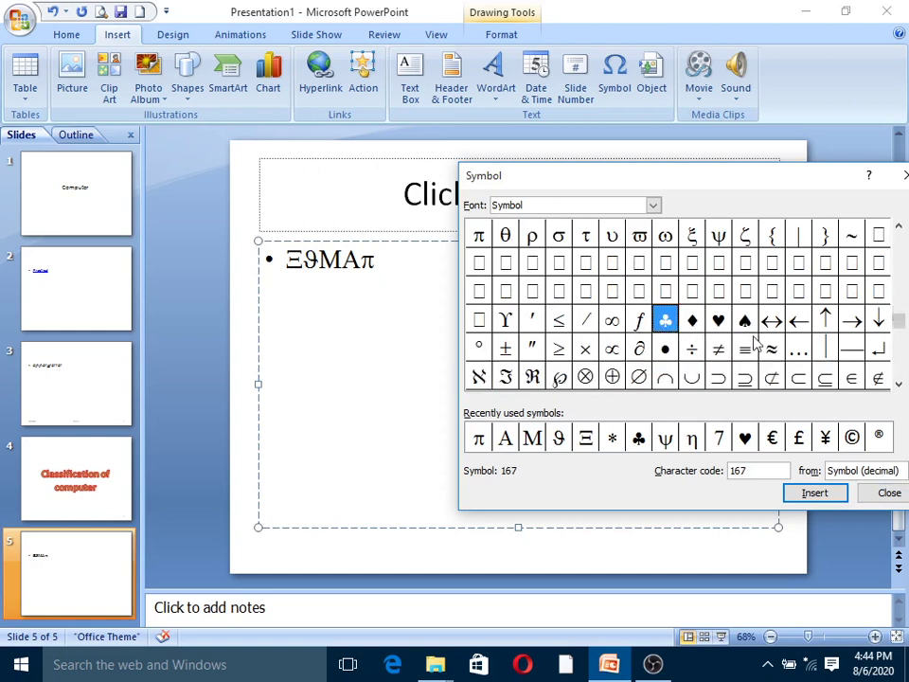
click(826, 494)
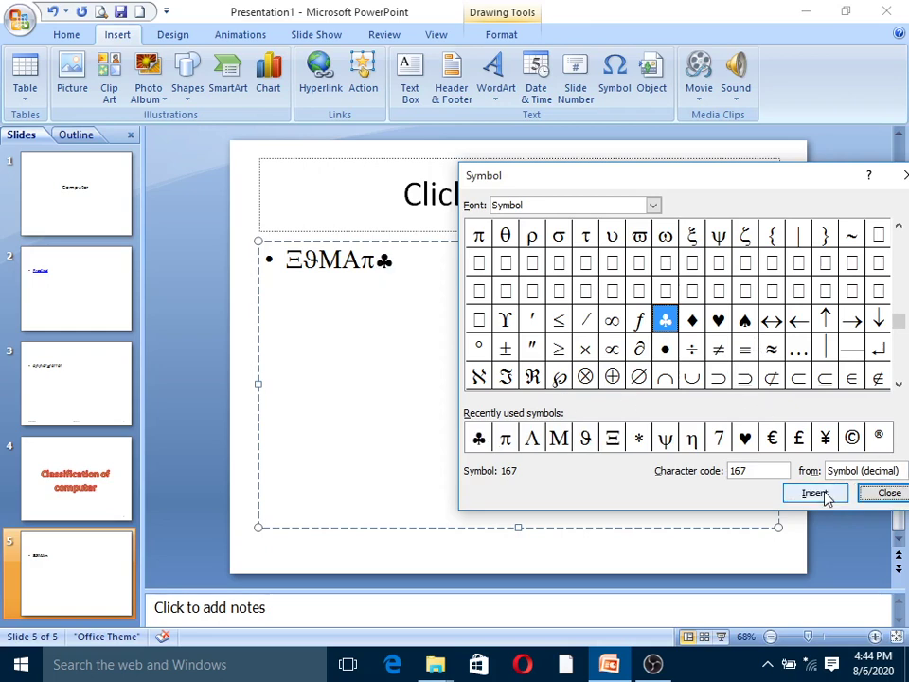
click(890, 493)
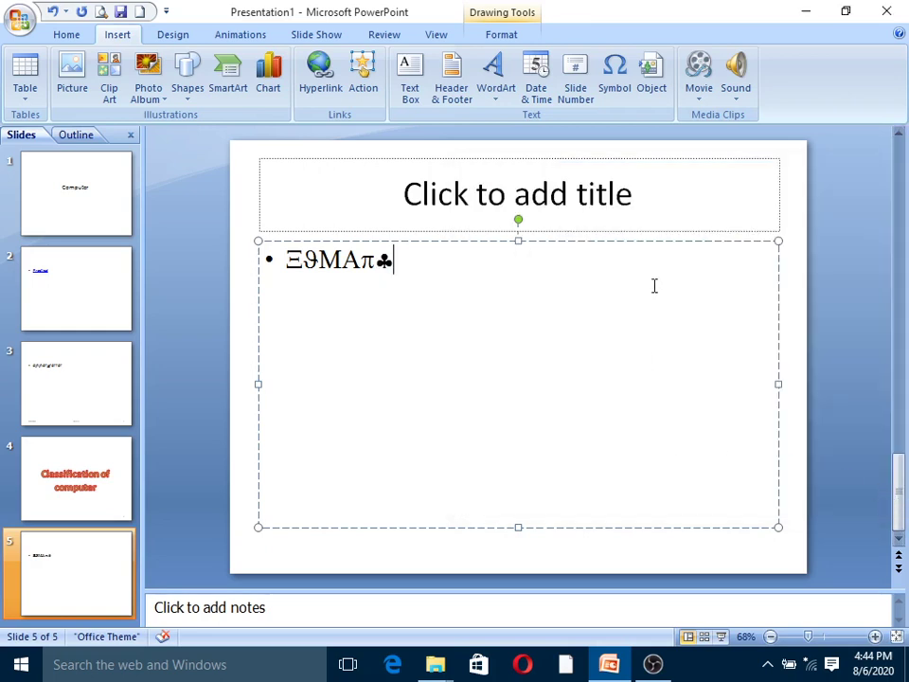
Add slide 6 and embed an Excel 97-2003 Worksheet object in it.
key(ctrl+m)
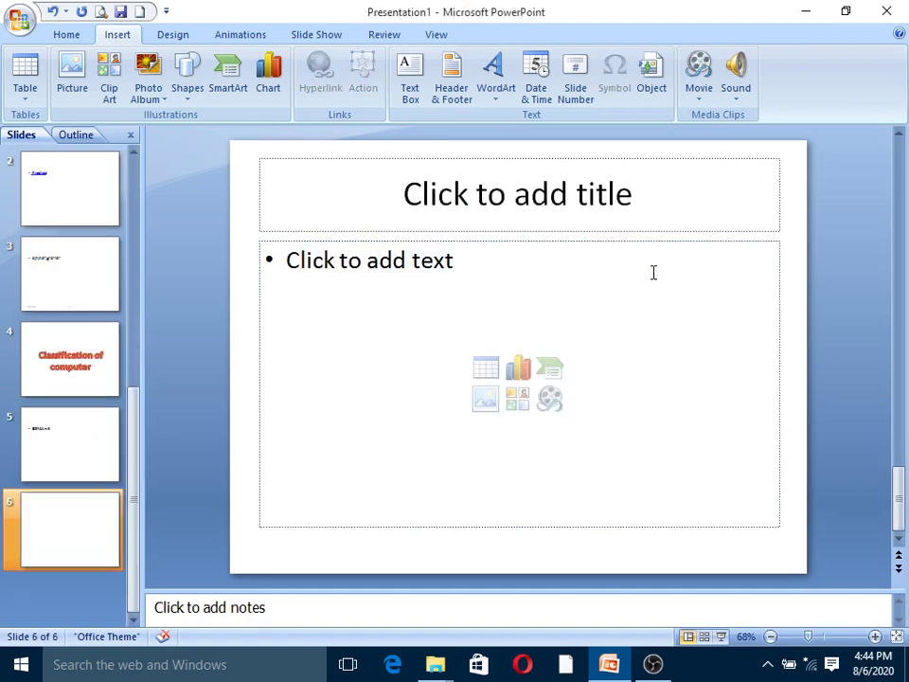
click(651, 269)
click(649, 88)
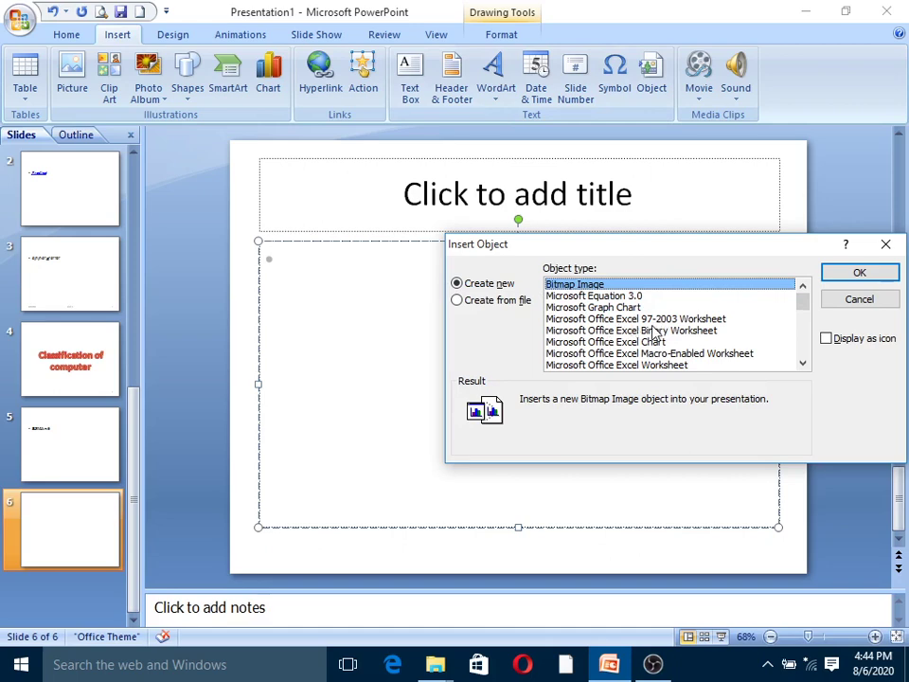
click(715, 322)
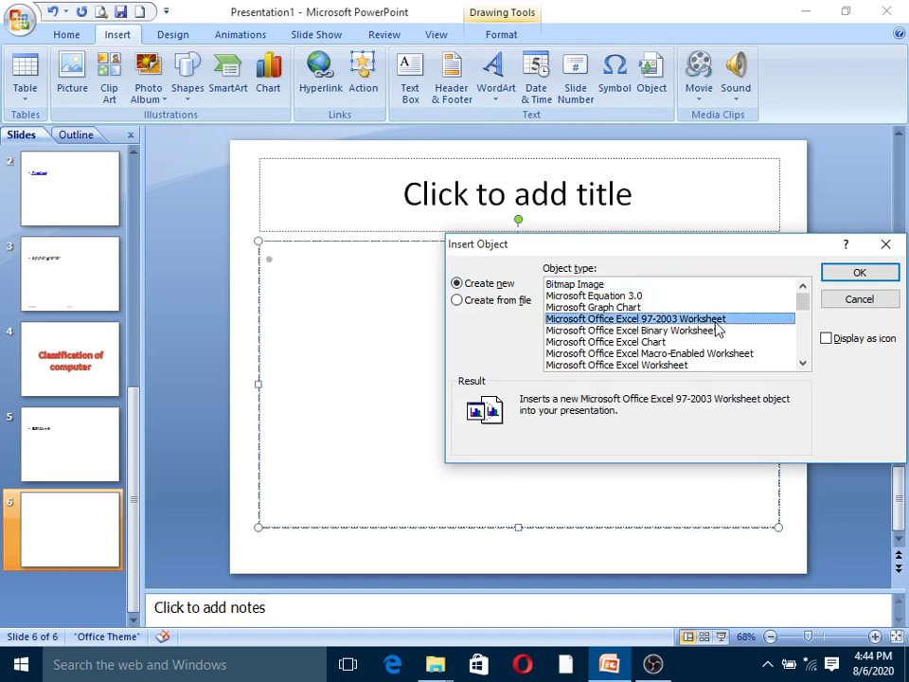
click(842, 277)
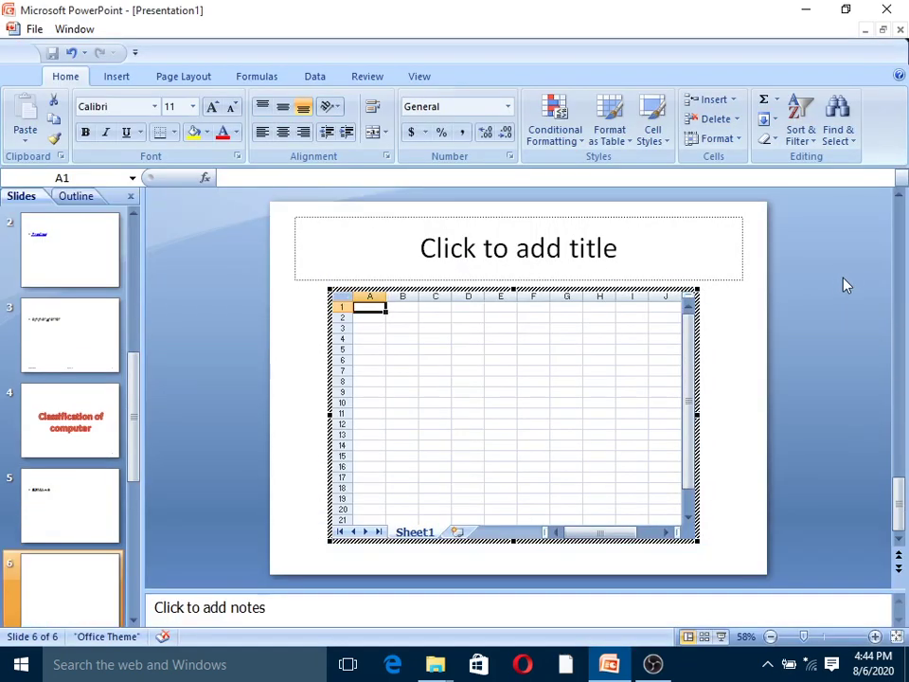
Enter 8 in cell C8 and 7 in cell G6 of the worksheet.
click(468, 391)
click(538, 353)
click(437, 380)
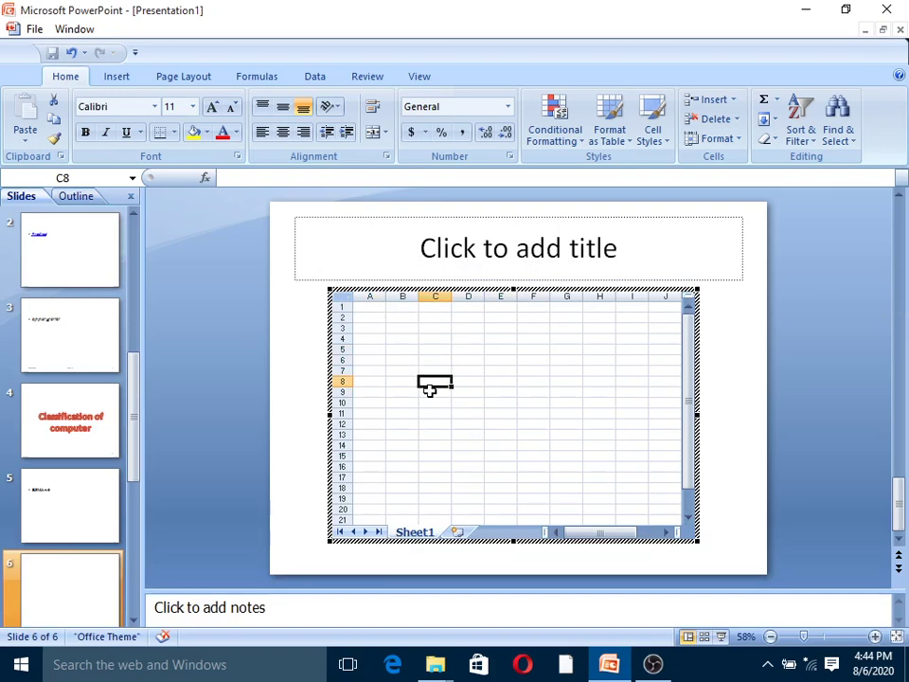
text(8)
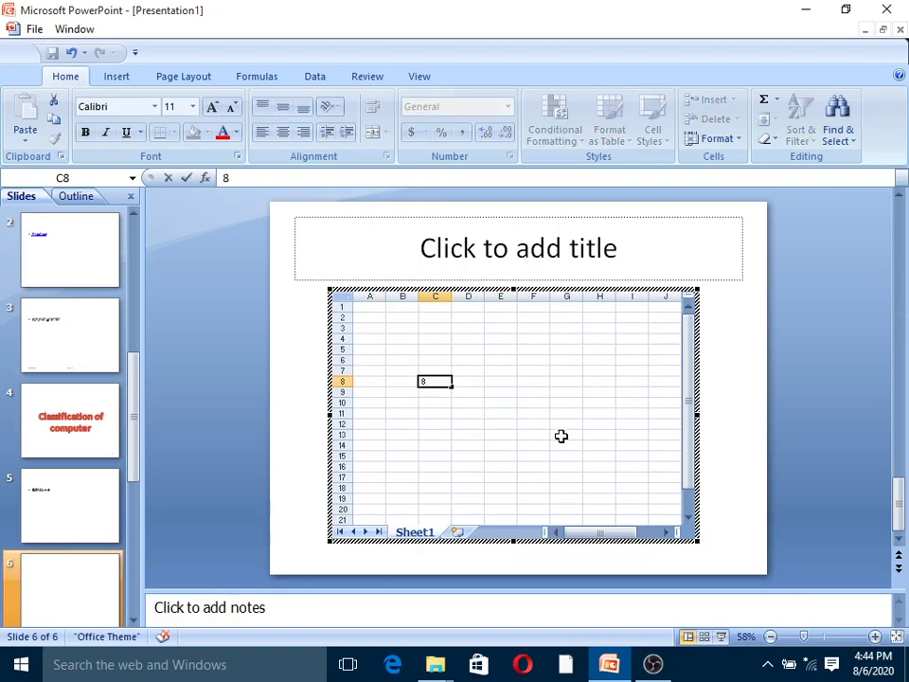
click(566, 362)
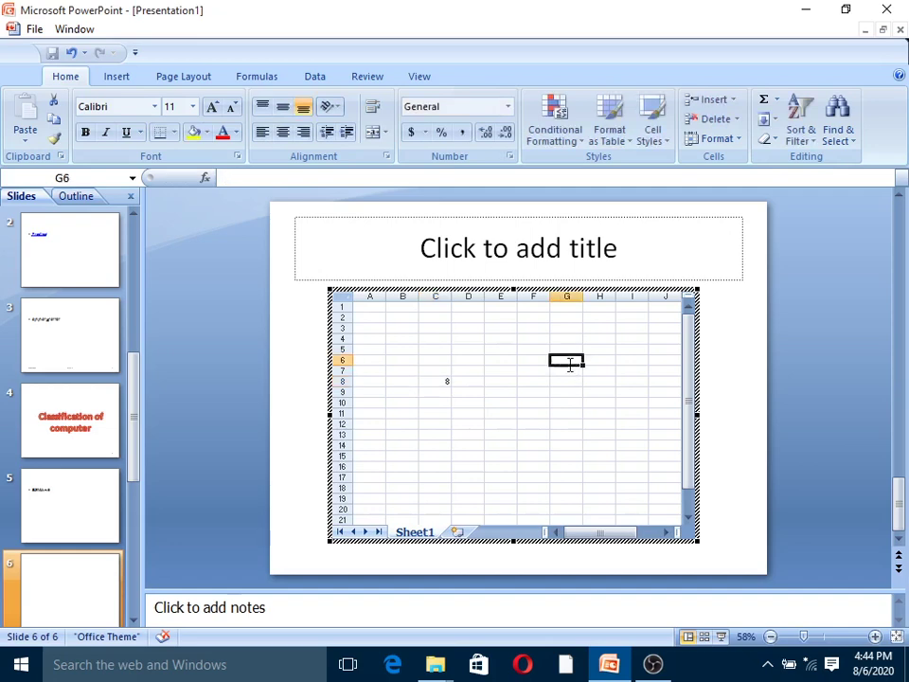
text(7)
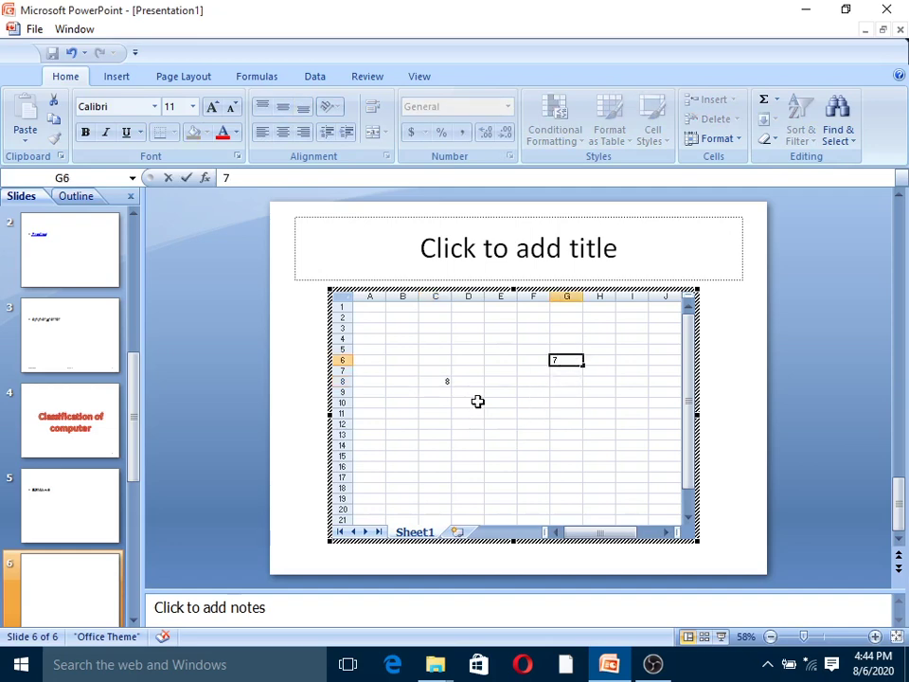
click(501, 428)
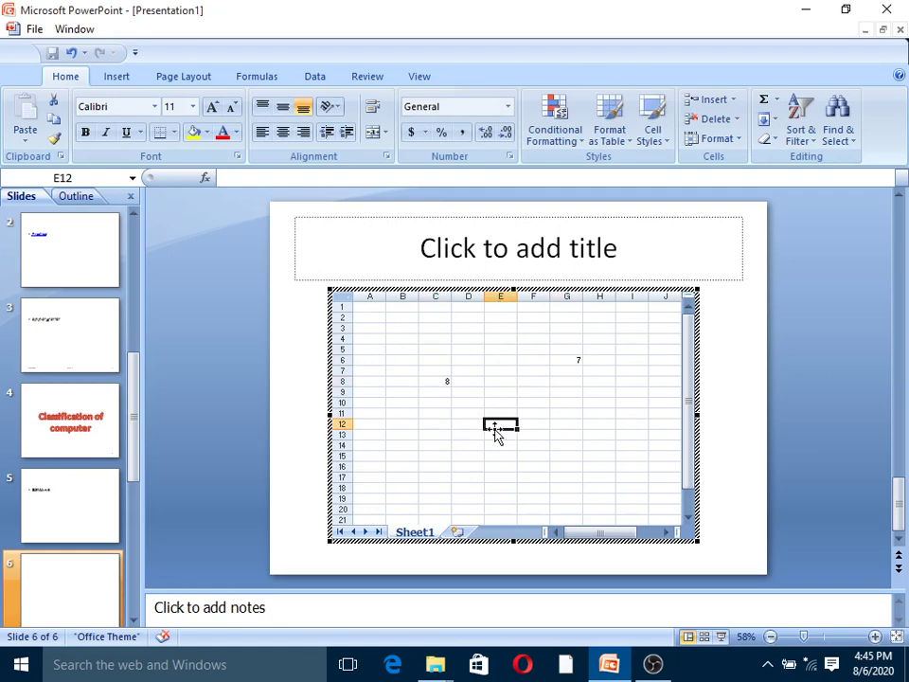
Enter the formula =C8+G6 in E12 to show 15, then leave the worksheet.
text(=)
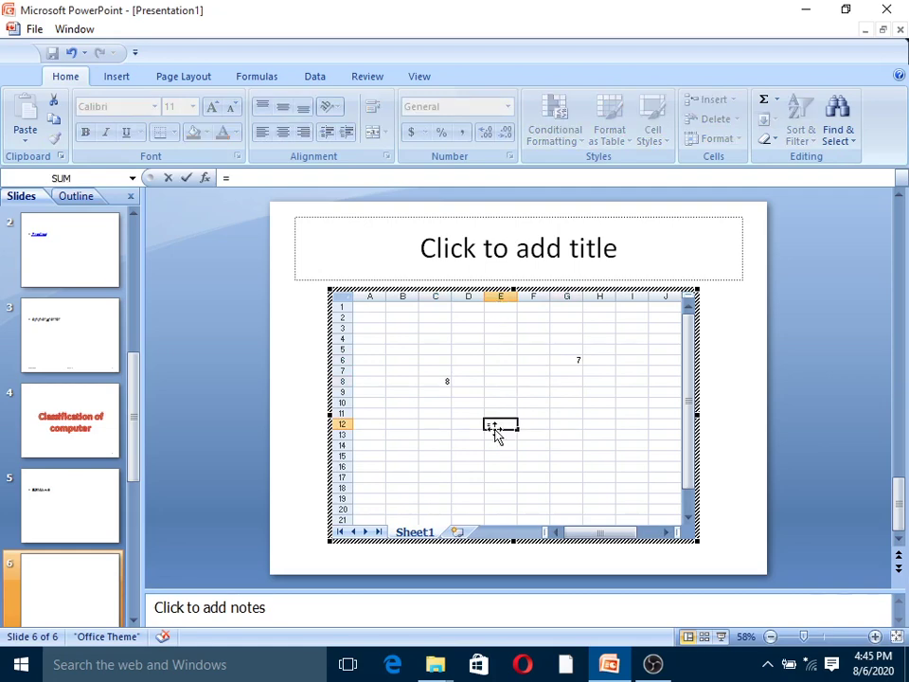
click(441, 382)
text(+)
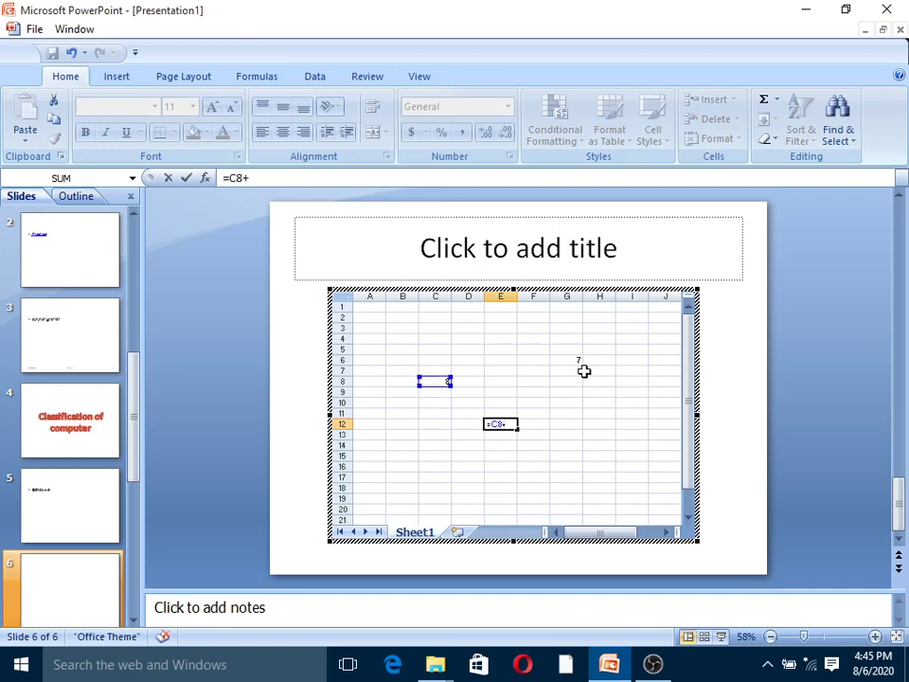
click(580, 362)
key(Return)
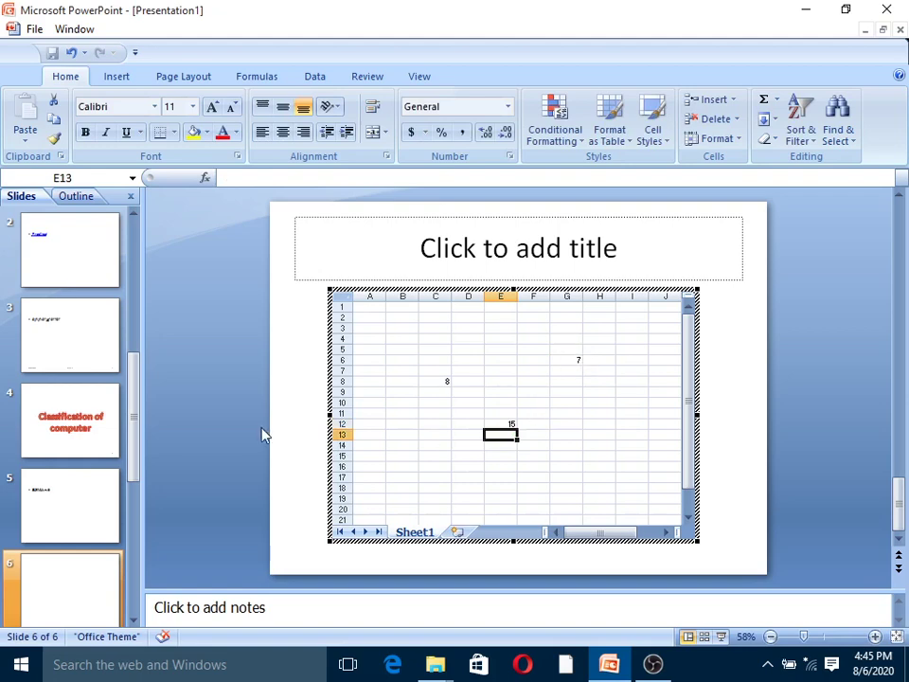
click(509, 424)
click(724, 452)
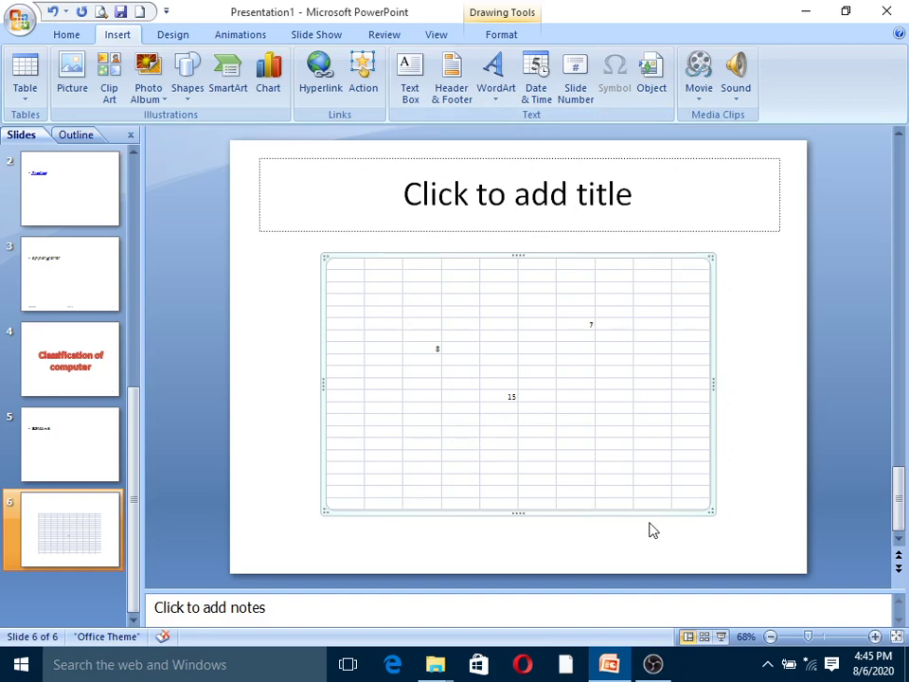
Add slide 7 with the movie '20 Tips & Tricks in Excel' from file, starting automatically.
key(ctrl+m)
click(653, 265)
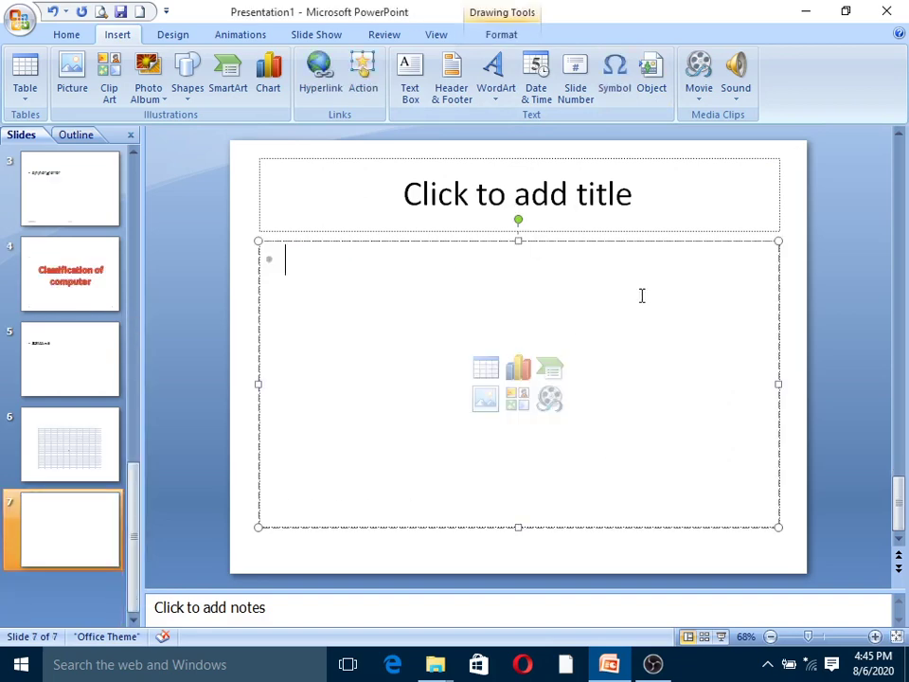
click(694, 100)
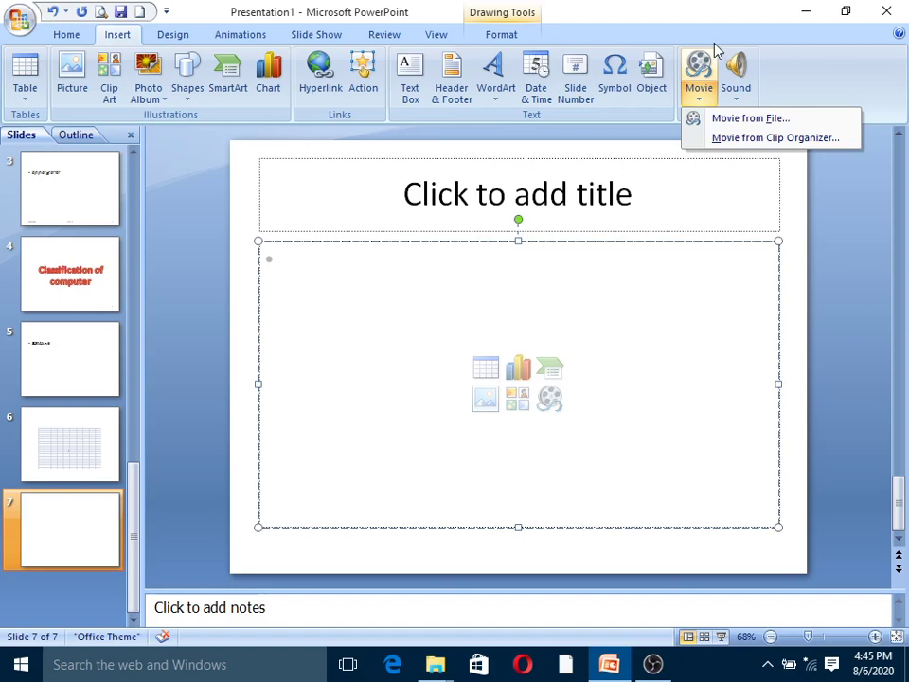
click(747, 120)
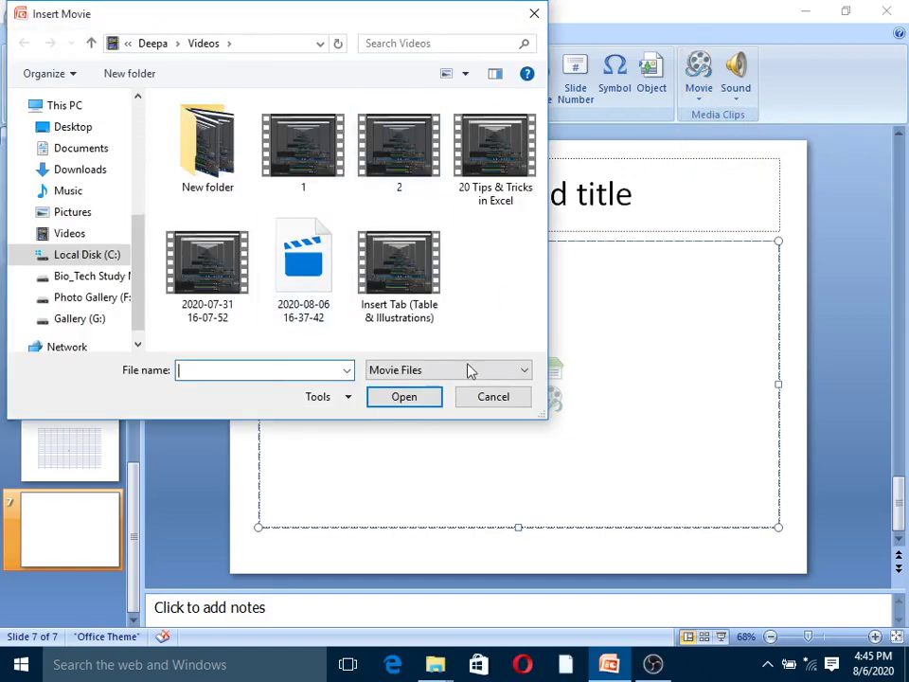
click(494, 185)
click(404, 396)
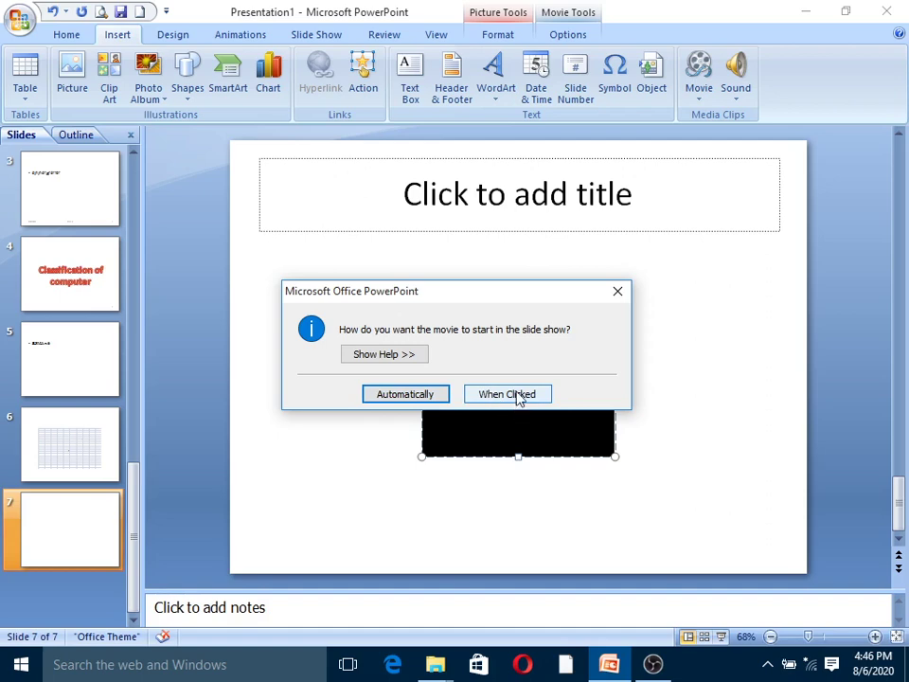
click(412, 395)
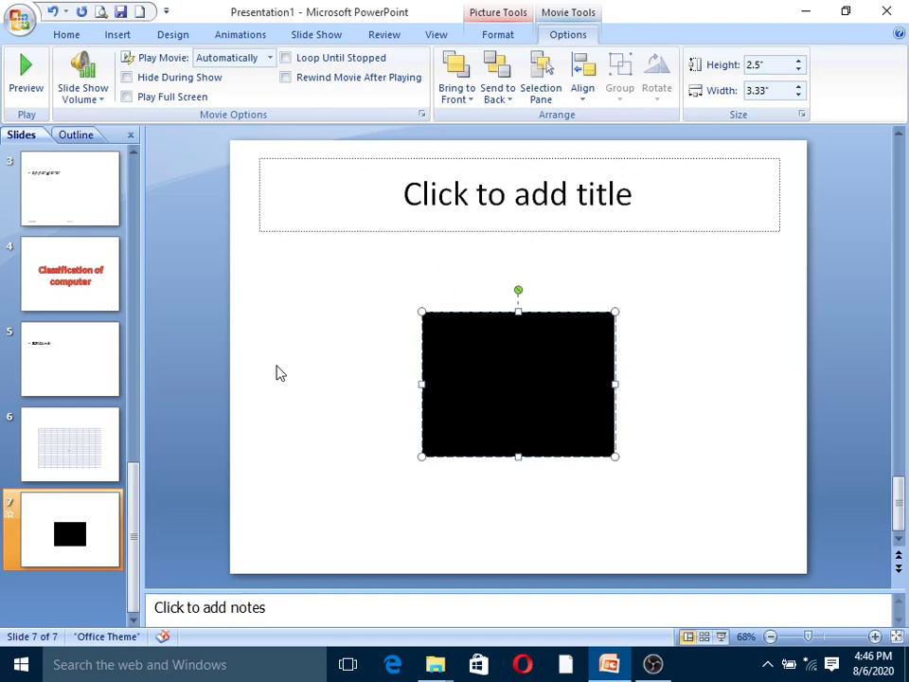
Add slide 8 and insert the Claps Cheers sound from the Clip Organizer instead of a file.
key(ctrl+m)
click(636, 321)
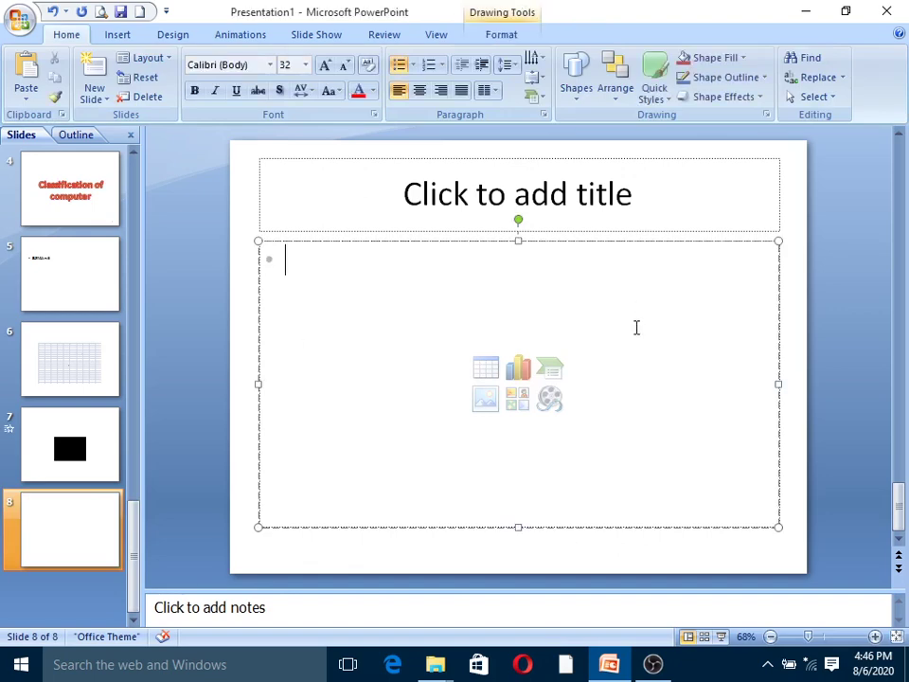
click(115, 35)
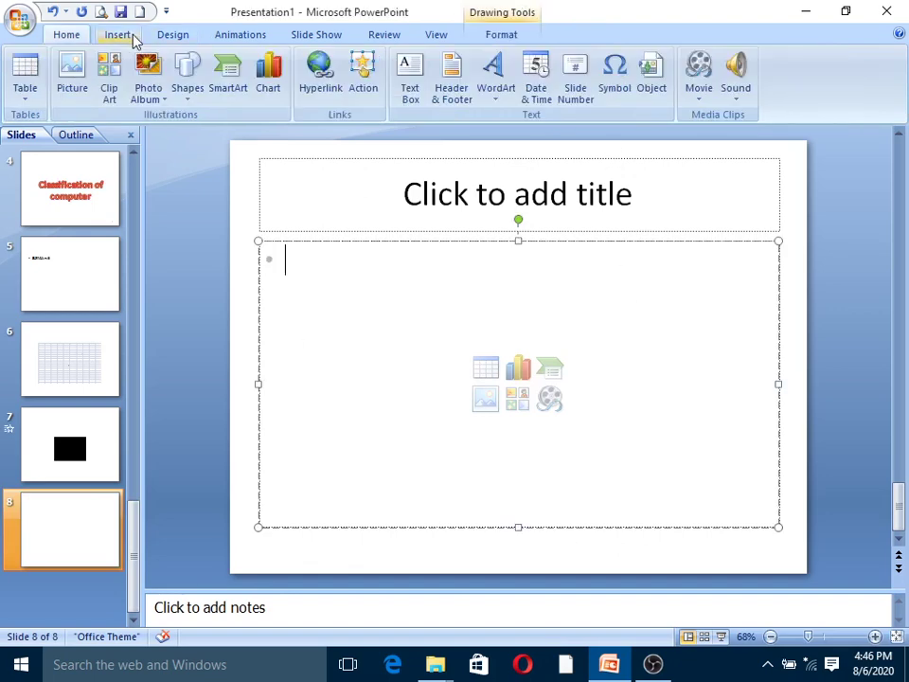
click(736, 102)
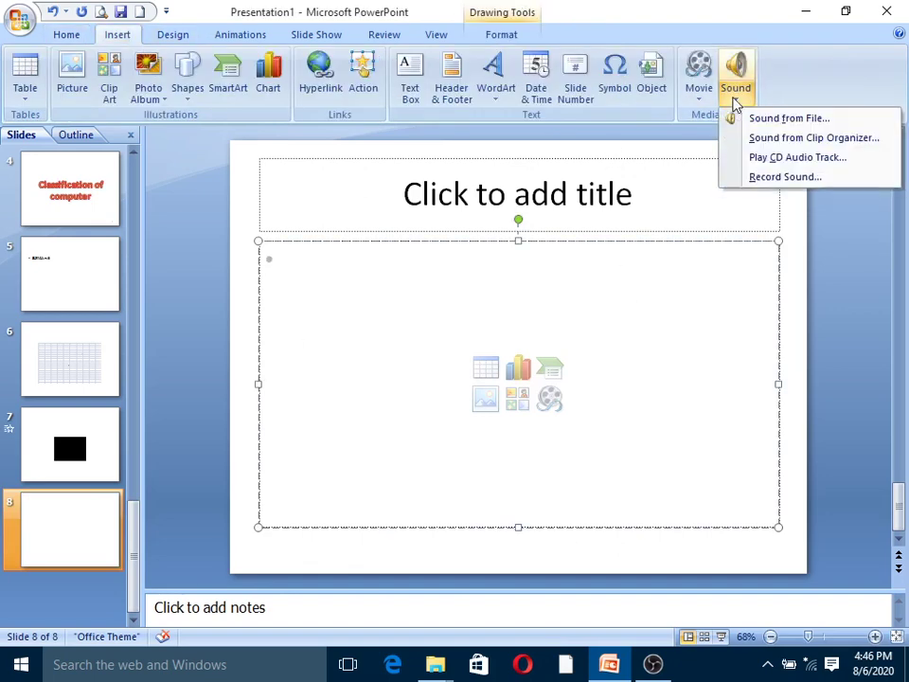
click(774, 121)
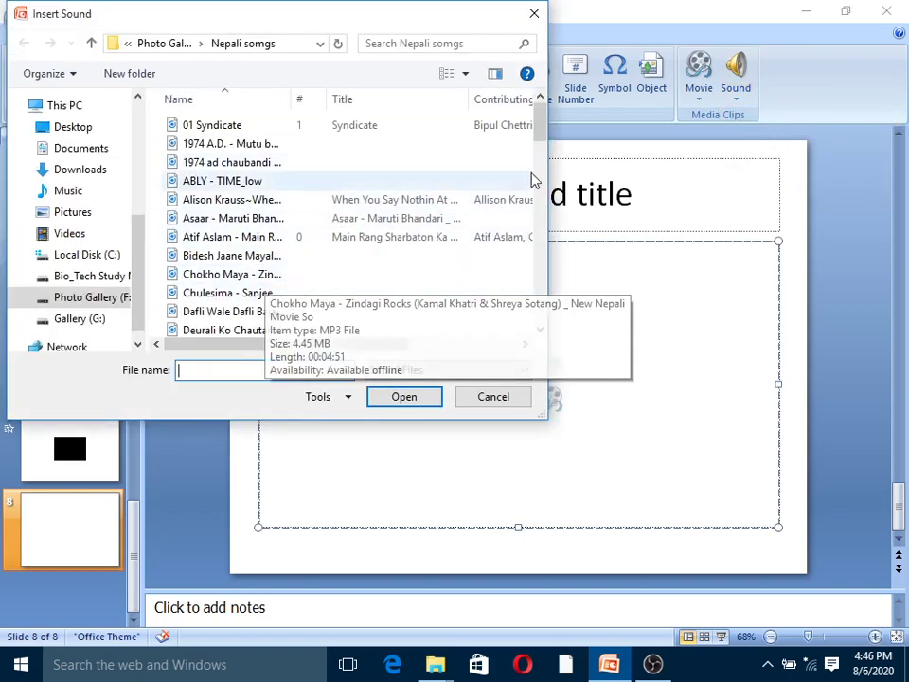
drag(539, 141, 544, 254)
click(492, 396)
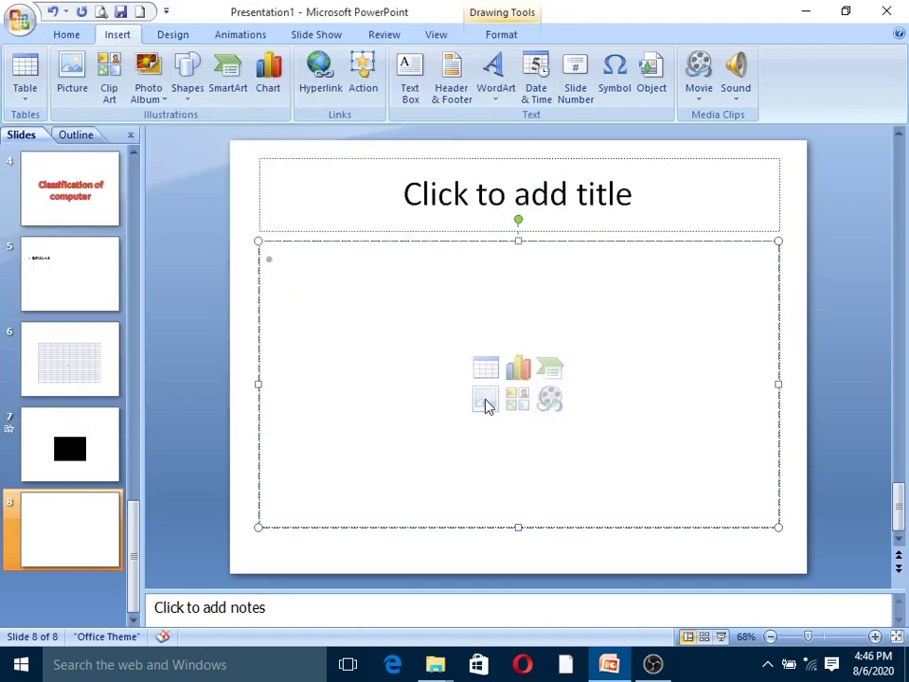
click(735, 98)
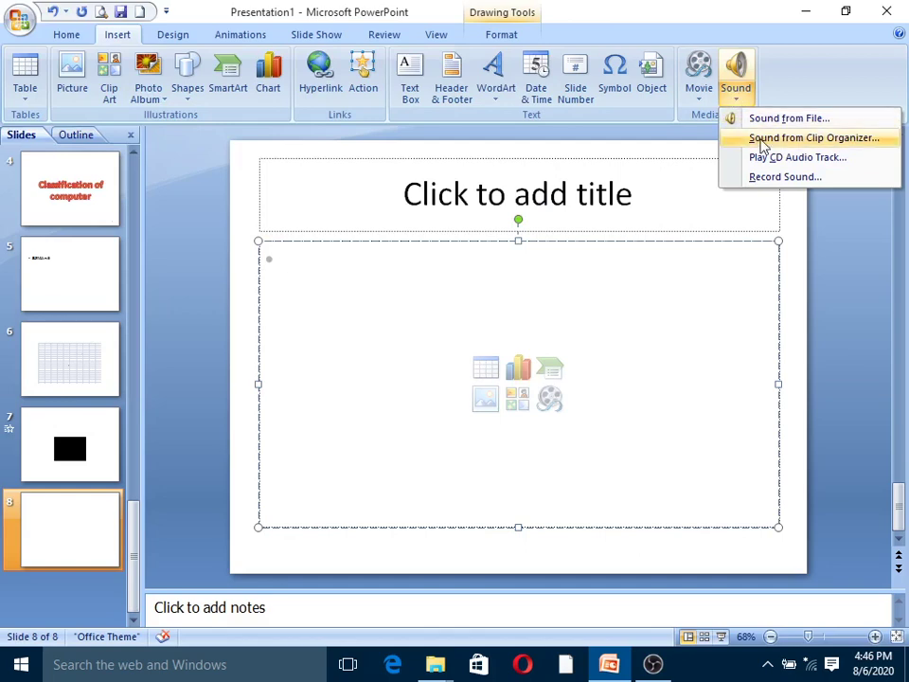
click(798, 139)
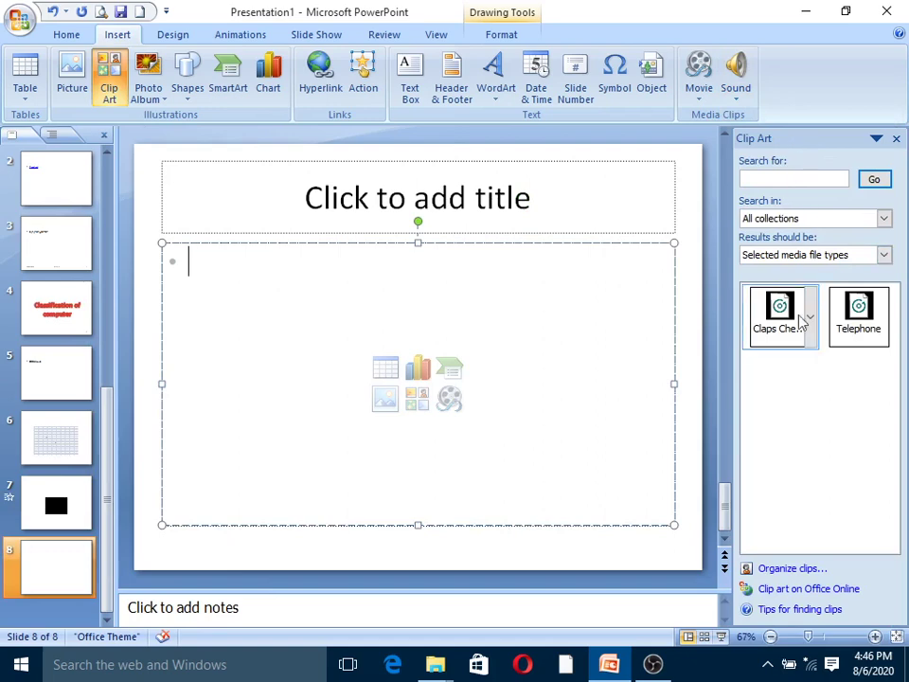
click(765, 343)
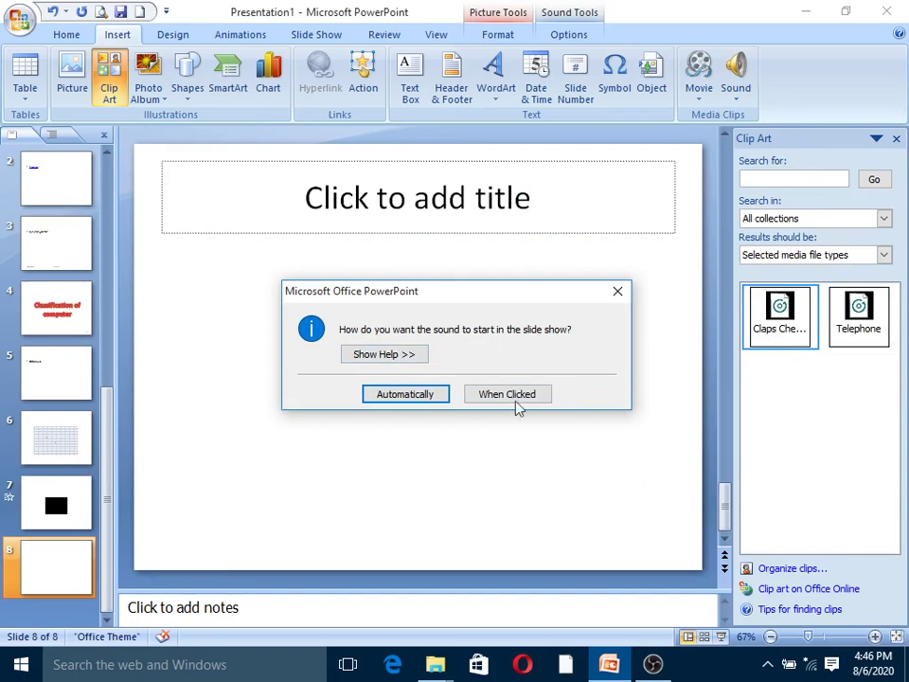
Set the claps sound to play automatically and return to the Insert ribbon.
click(417, 398)
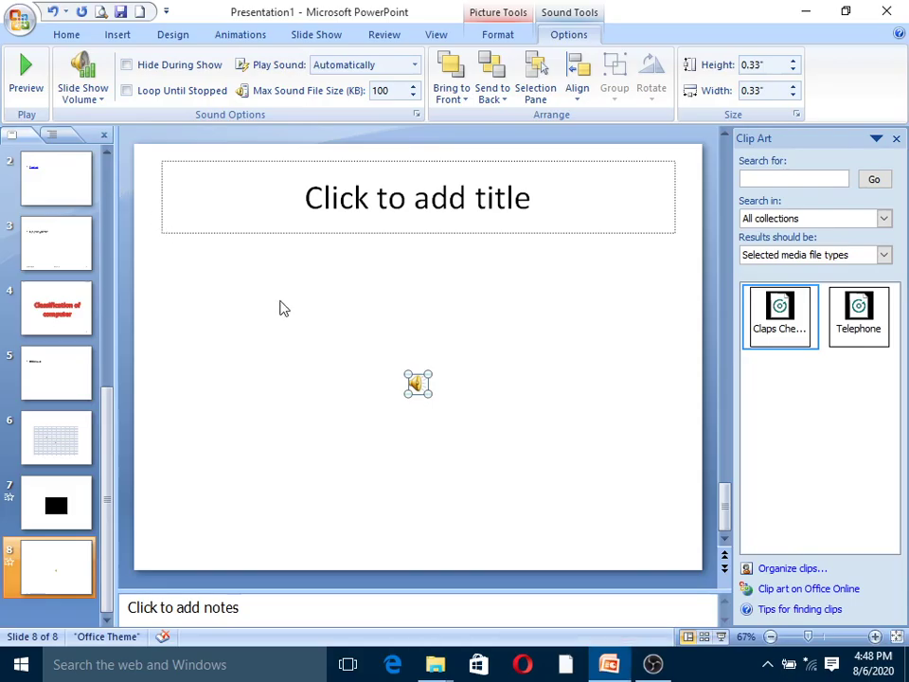
click(117, 35)
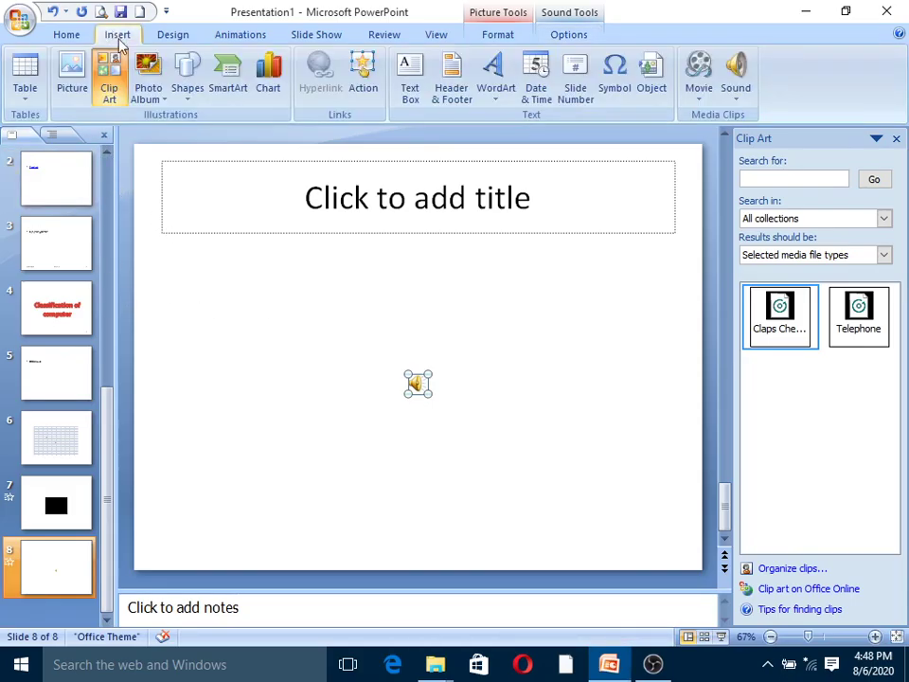